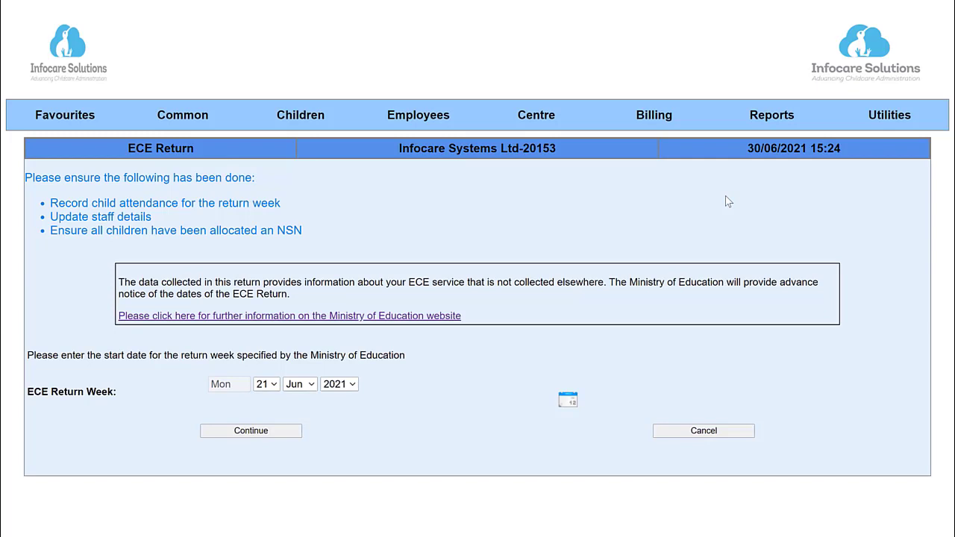
# - Open the ECE Return (census) and start it for the return week beginning Mon 21 Jun 2021
pyautogui.click(768, 116)
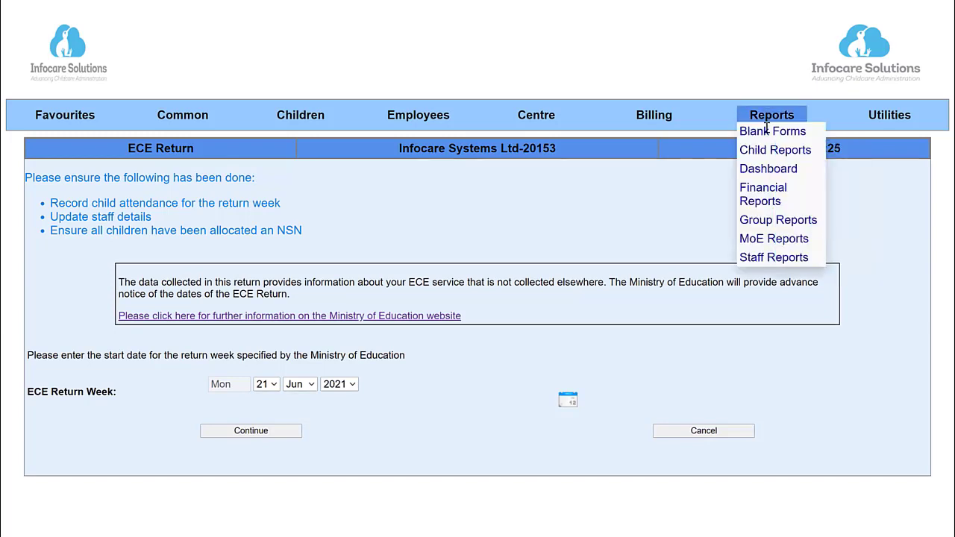
pyautogui.moveTo(764, 239)
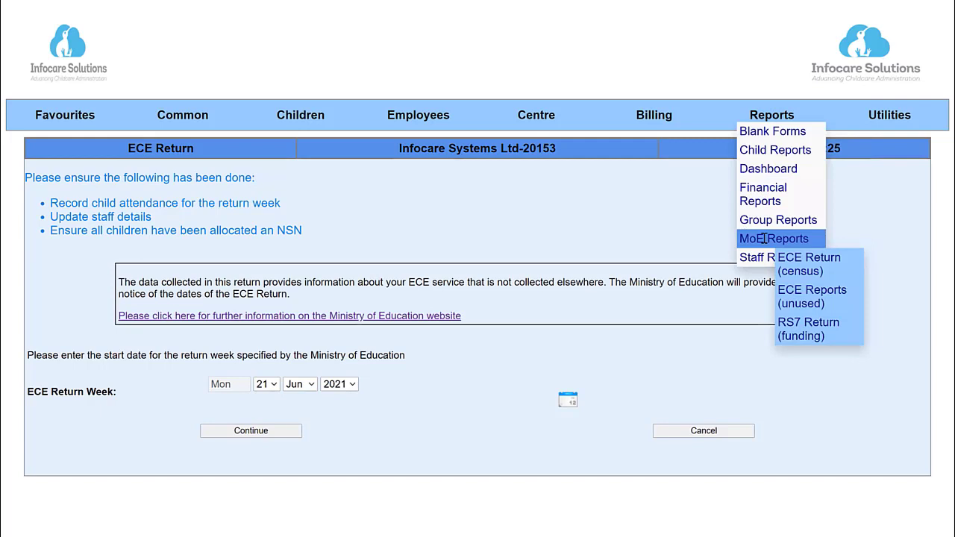
pyautogui.click(838, 273)
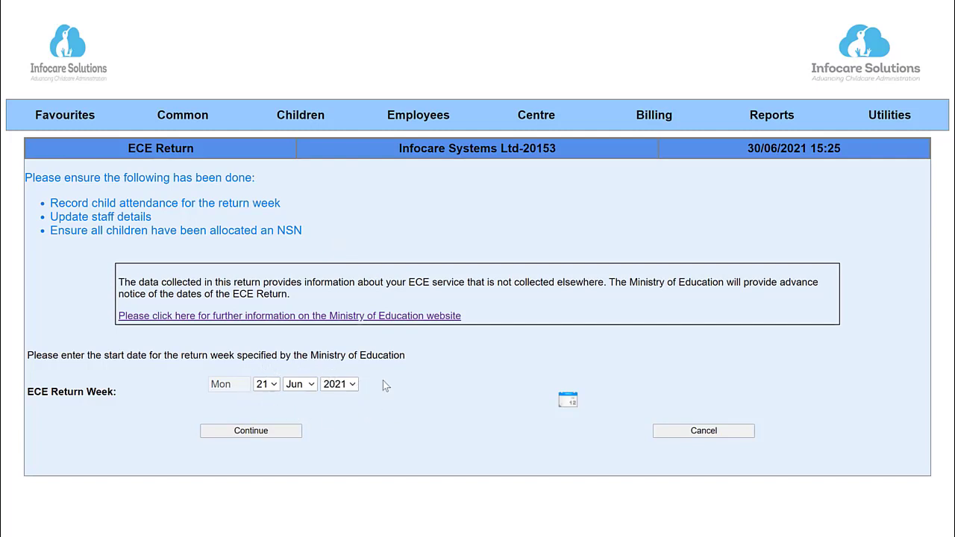
pyautogui.click(268, 435)
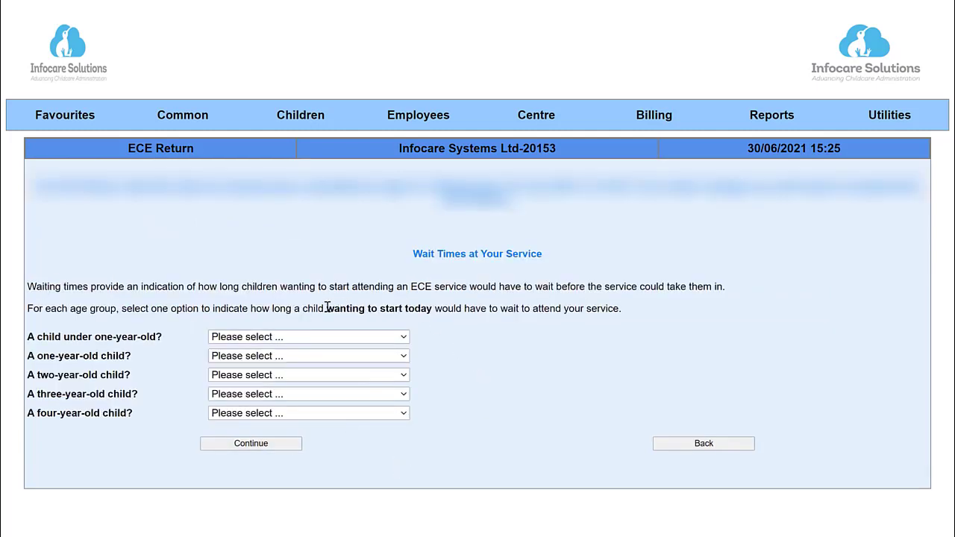
# - Set the wait time for under-one-year-old and one-year-old children to More than 3 months and up to 6 months
pyautogui.moveTo(325, 308); pyautogui.dragTo(432, 308)
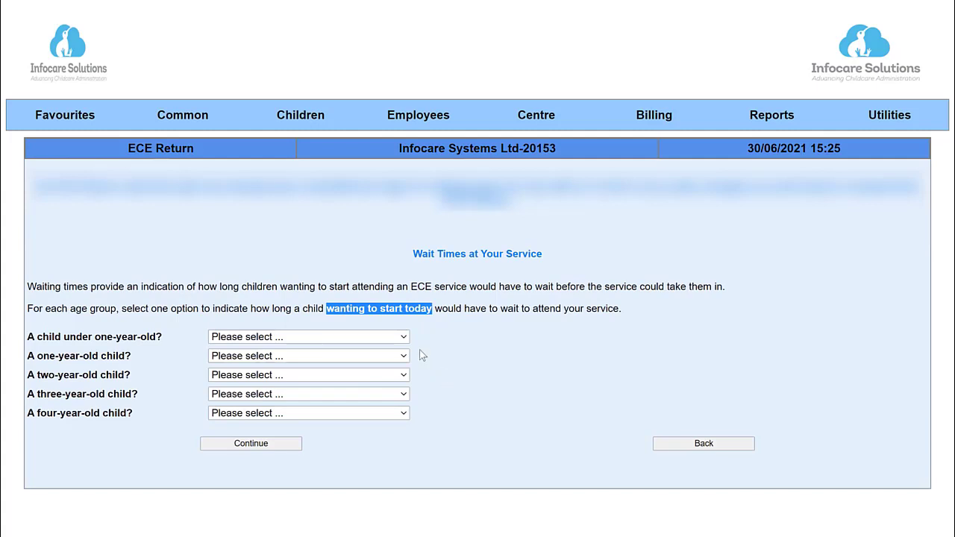
pyautogui.click(357, 337)
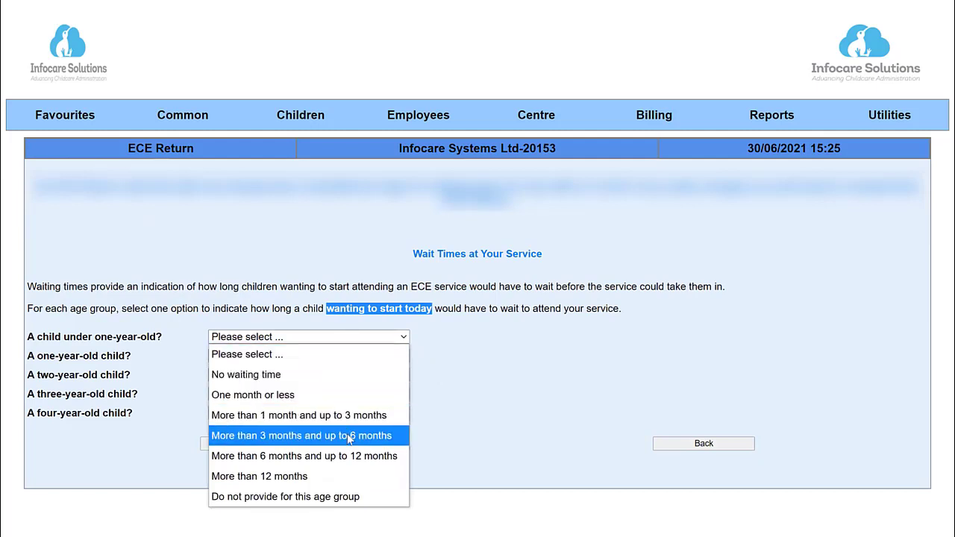
pyautogui.click(348, 436)
pyautogui.click(339, 357)
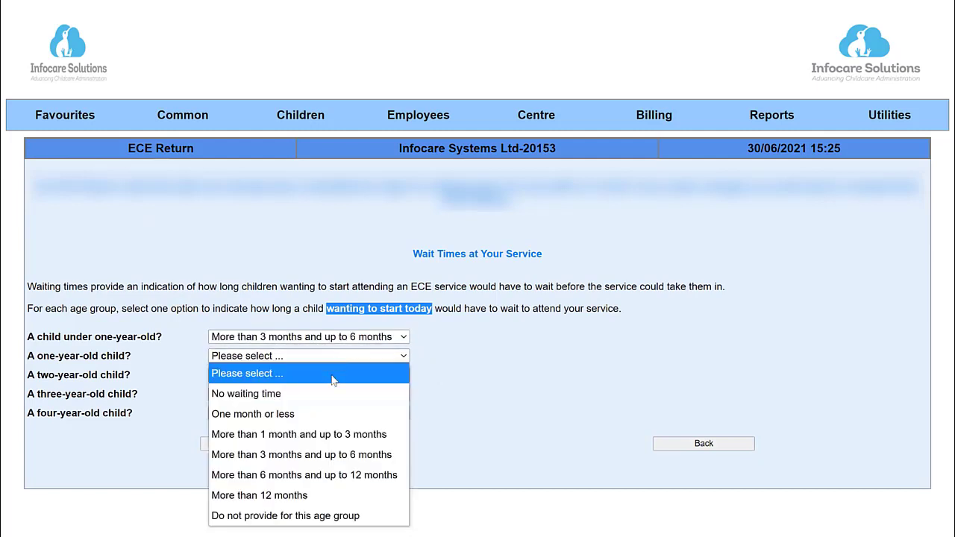
pyautogui.click(327, 457)
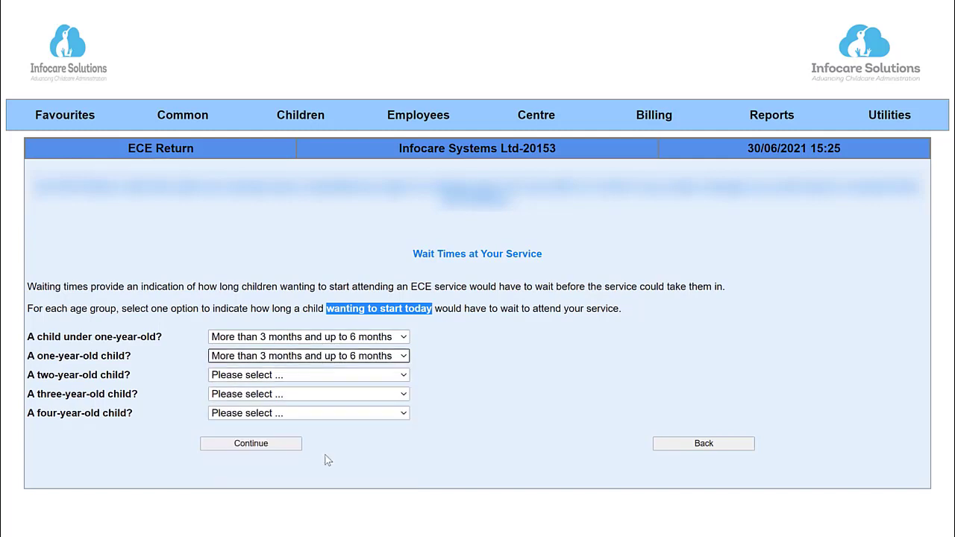
# - Set wait times: two-year-olds More than 6 months and up to 12 months, three-year-olds More than 3 months and up to 6 months, four-year-olds One month or less
pyautogui.click(323, 382)
pyautogui.click(308, 315)
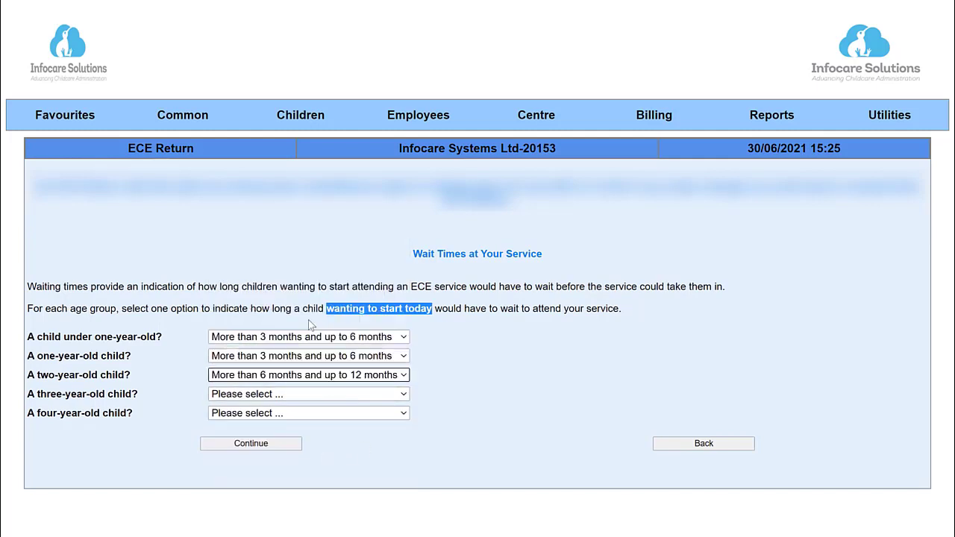
pyautogui.click(335, 395)
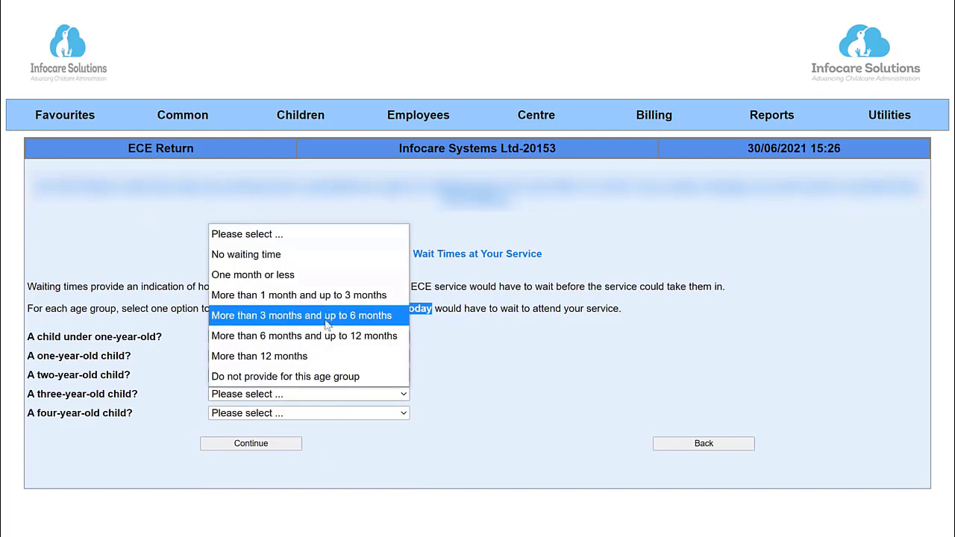
pyautogui.click(328, 323)
pyautogui.click(320, 413)
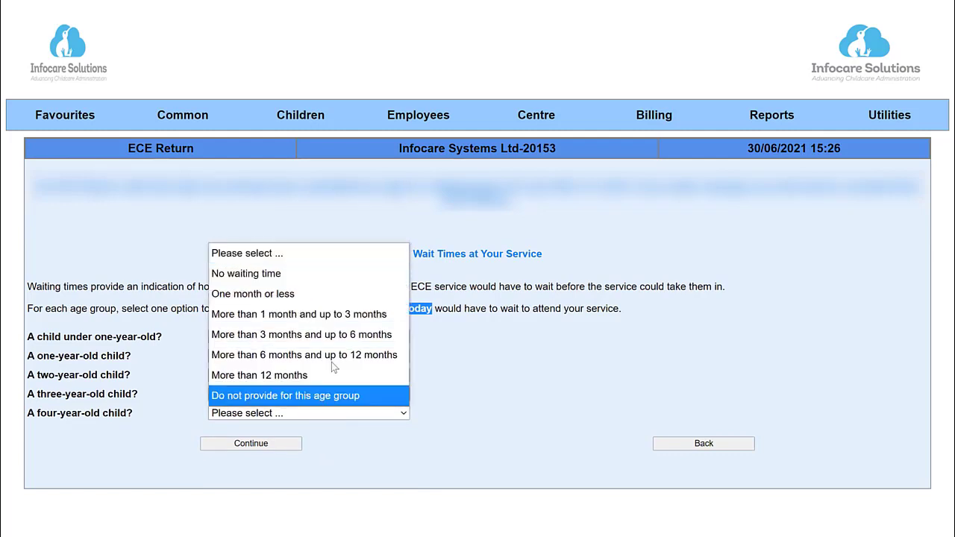
pyautogui.click(325, 294)
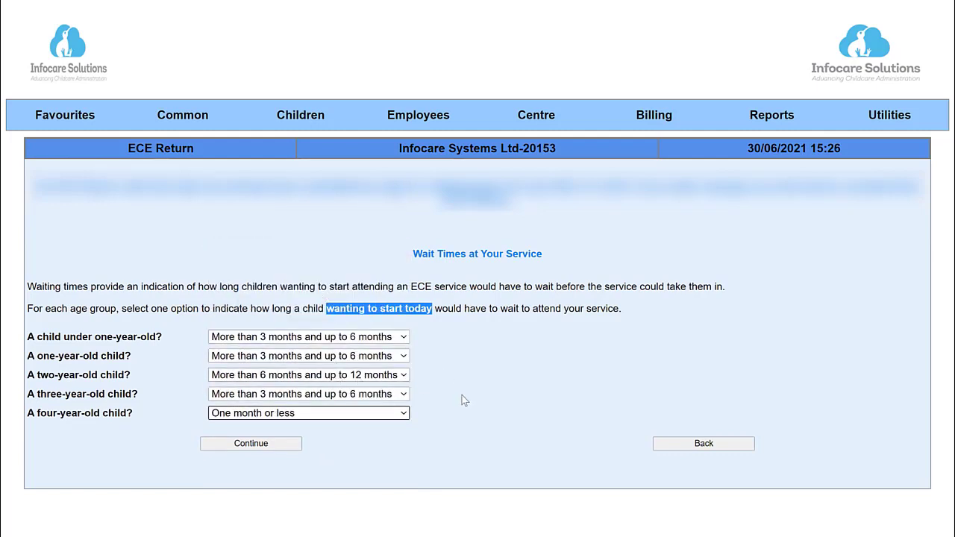
pyautogui.click(258, 446)
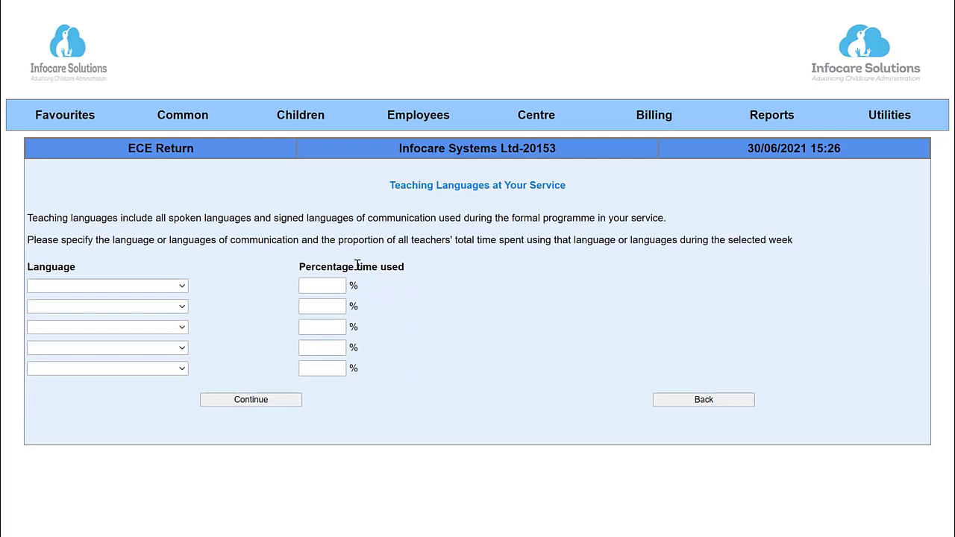
# - Enter English at 85% and Maori at 14% as the first two teaching languages
pyautogui.click(182, 286)
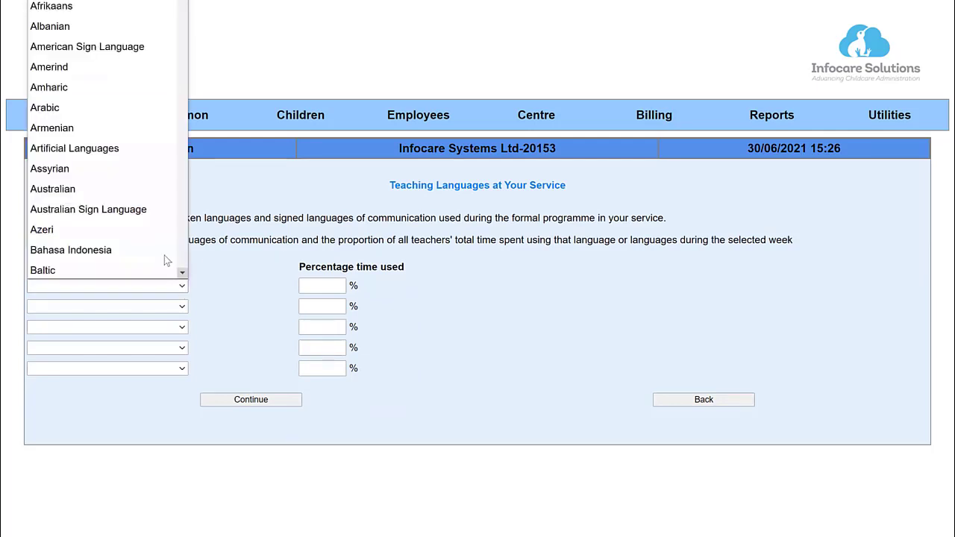
pyautogui.click(112, 1)
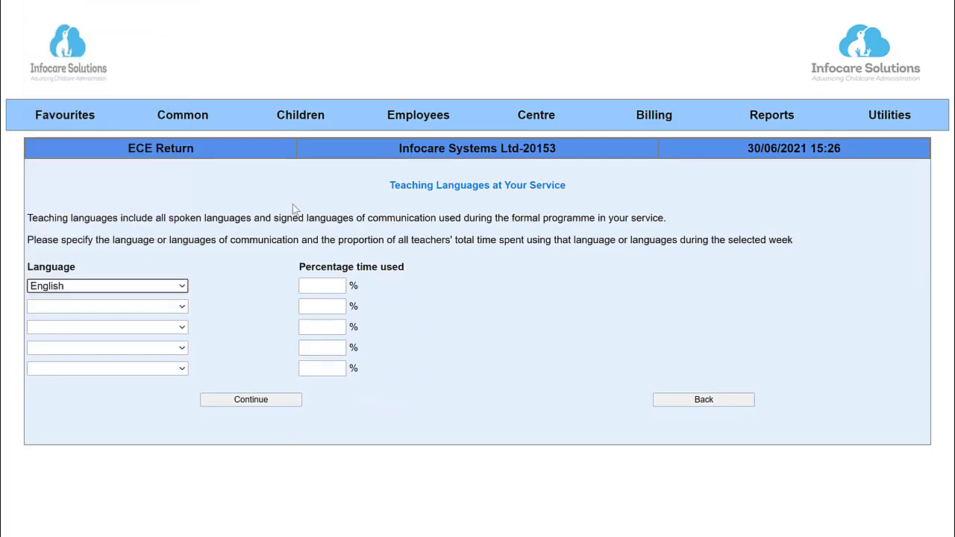
pyautogui.click(326, 285)
pyautogui.write('85')
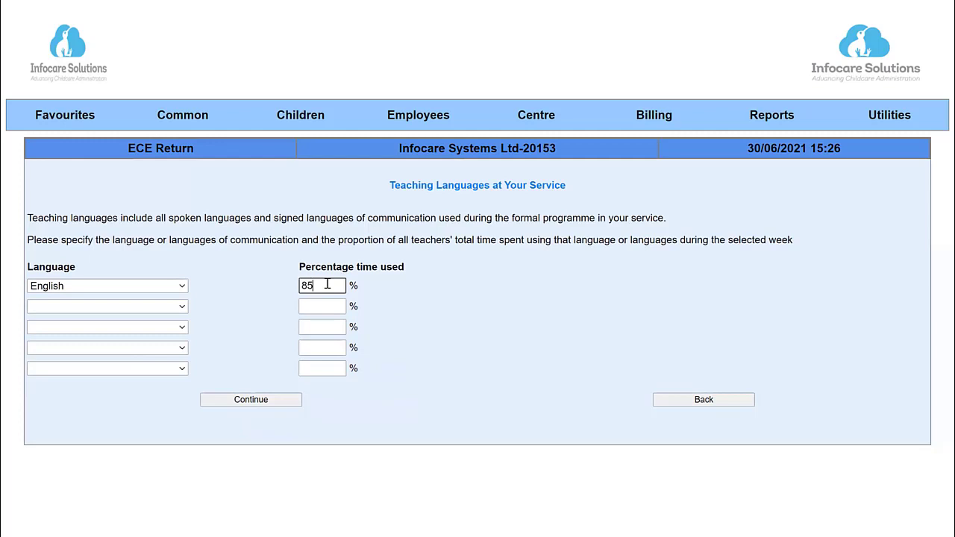
pyautogui.click(175, 308)
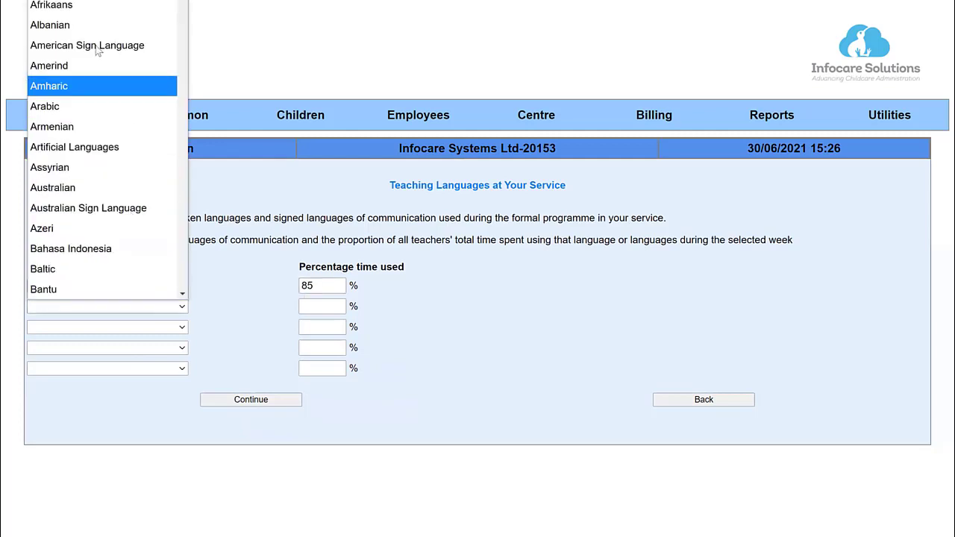
pyautogui.click(86, 2)
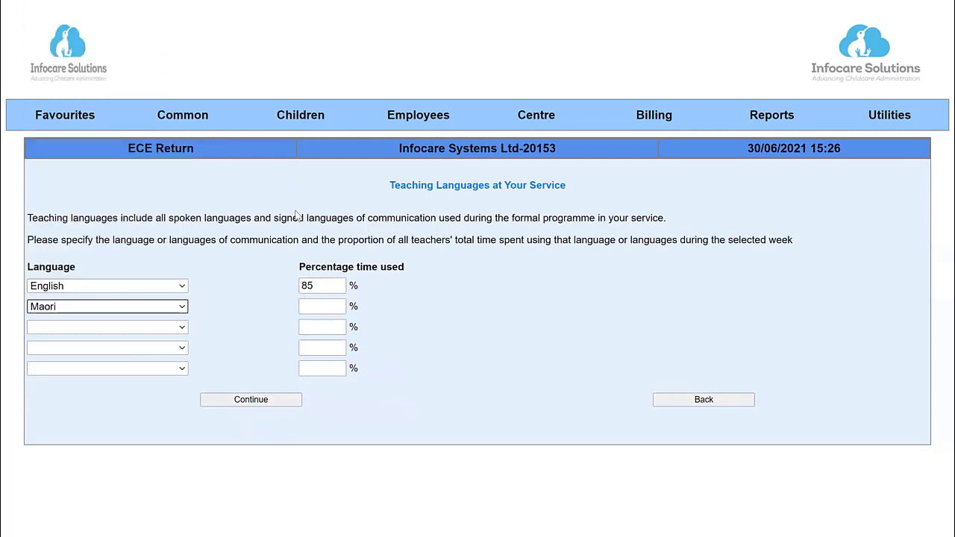
pyautogui.click(313, 306)
pyautogui.write('14')
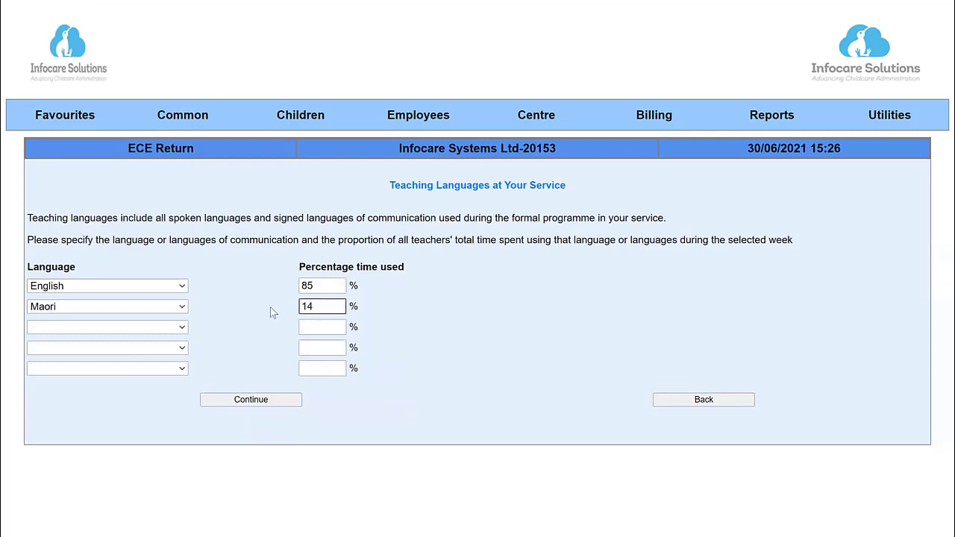
# - Add Sign Language at 1% as the third teaching language and proceed to the staff data
pyautogui.click(122, 328)
pyautogui.write('sign')
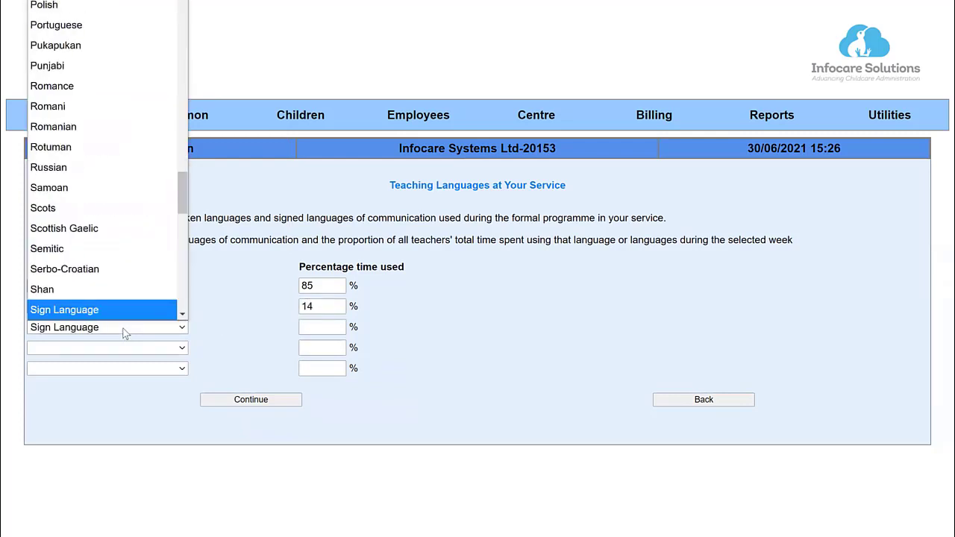
pyautogui.press('Return')
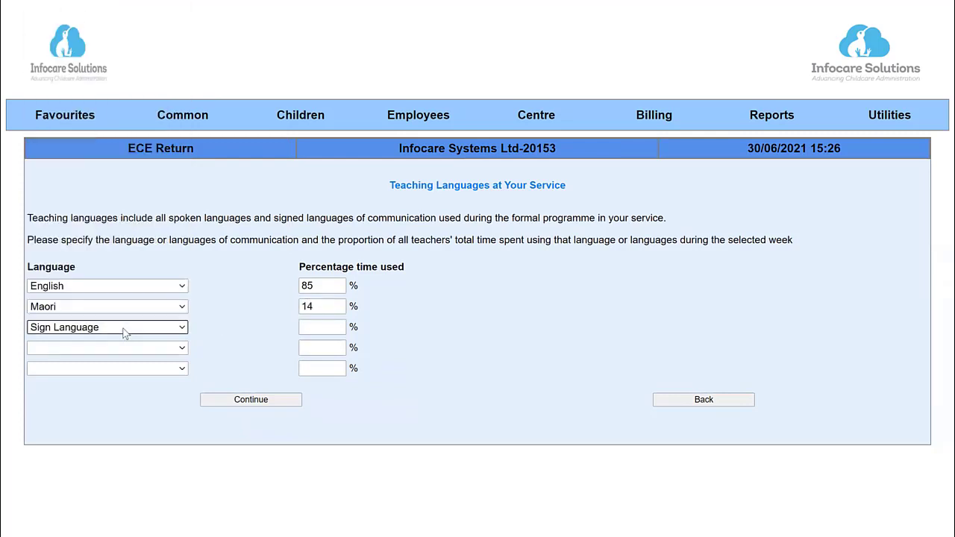
pyautogui.click(316, 328)
pyautogui.write('1')
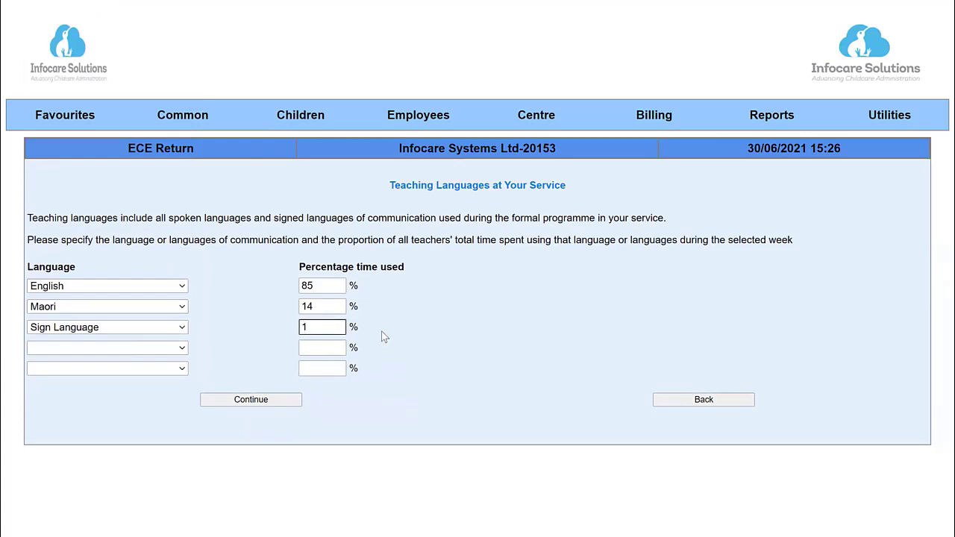
pyautogui.click(257, 402)
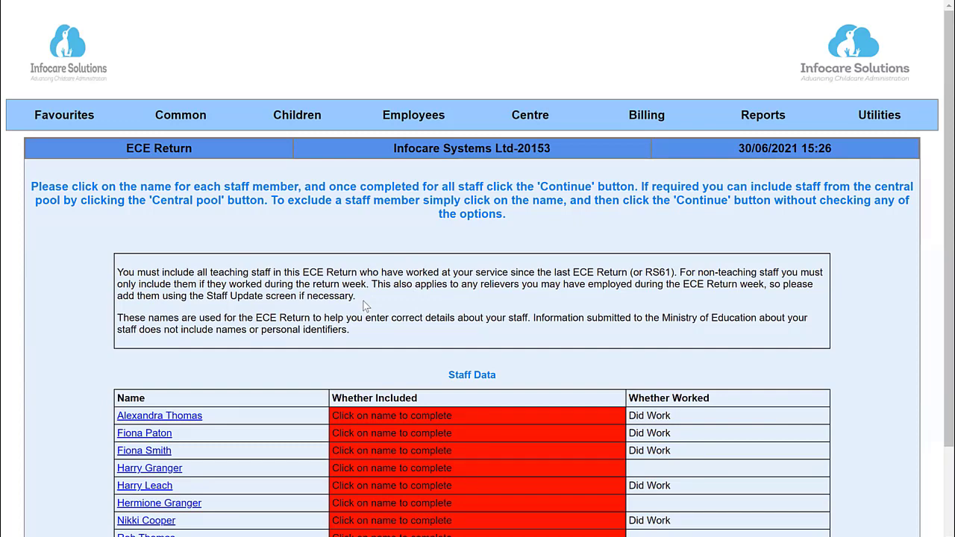
# - Open the first staff member in the Staff Data list and assign them a Support Staff role
pyautogui.scroll(-2, 365, 306)
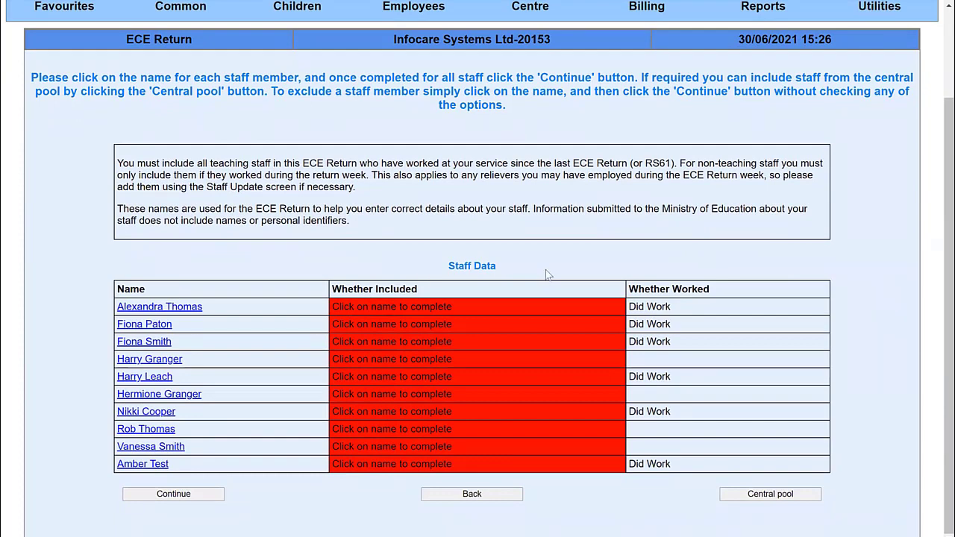
pyautogui.moveTo(679, 312); pyautogui.dragTo(629, 307)
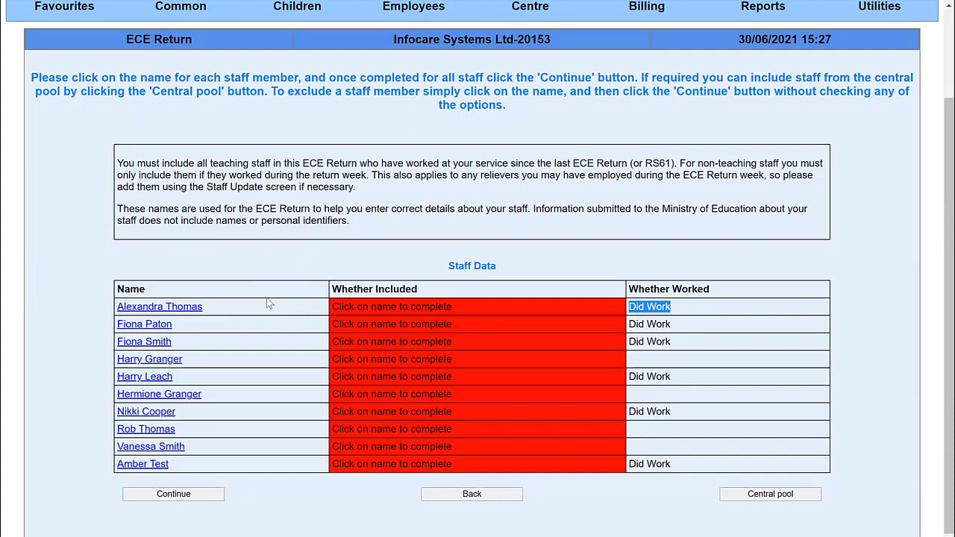
pyautogui.click(153, 309)
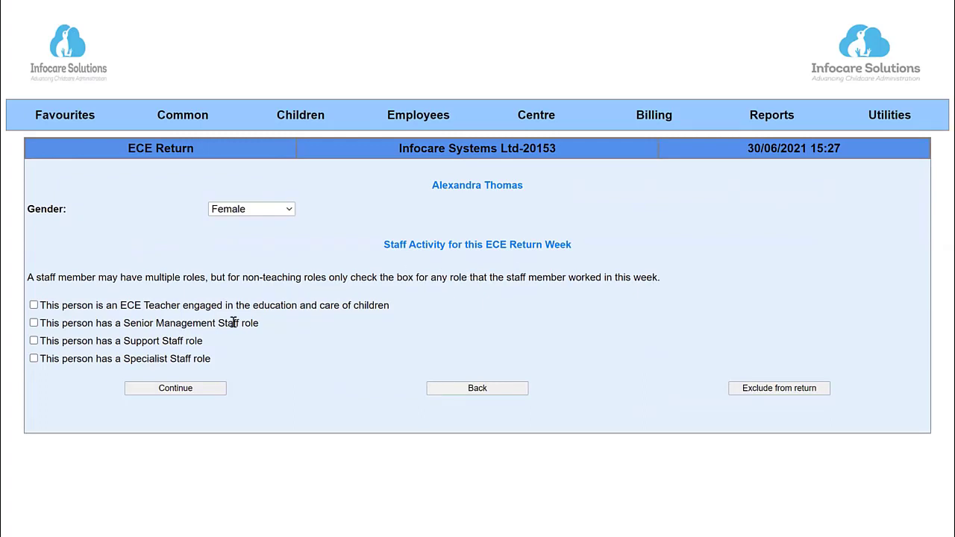
pyautogui.click(34, 341)
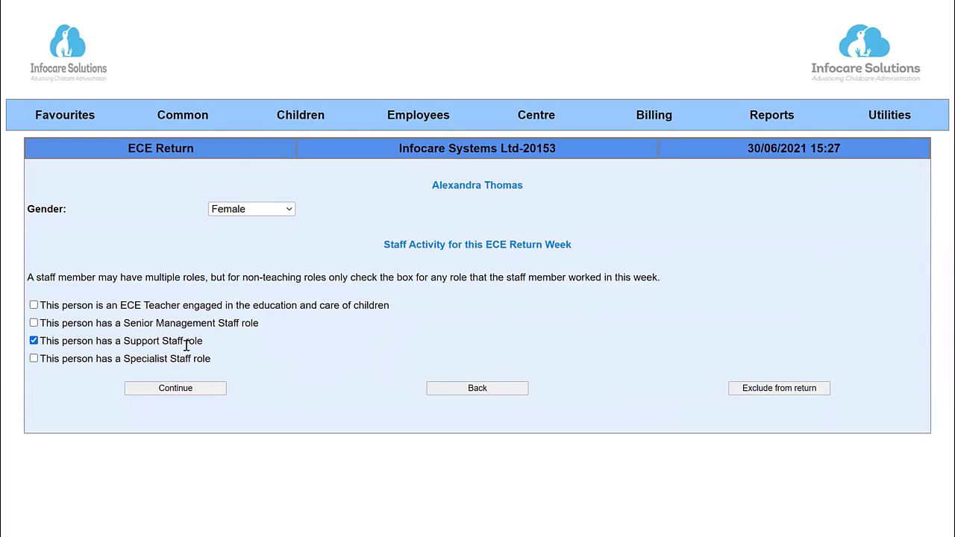
pyautogui.click(175, 394)
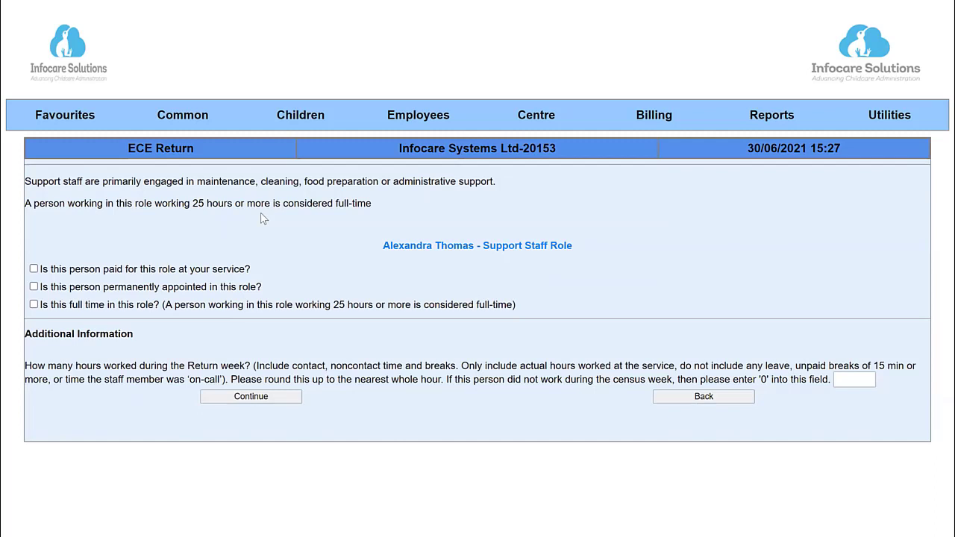
# - Mark the support staff member as paid and permanently appointed, enter 10 hours worked in the return week, and save the role details
pyautogui.click(35, 269)
pyautogui.click(33, 287)
pyautogui.moveTo(324, 306); pyautogui.dragTo(385, 306)
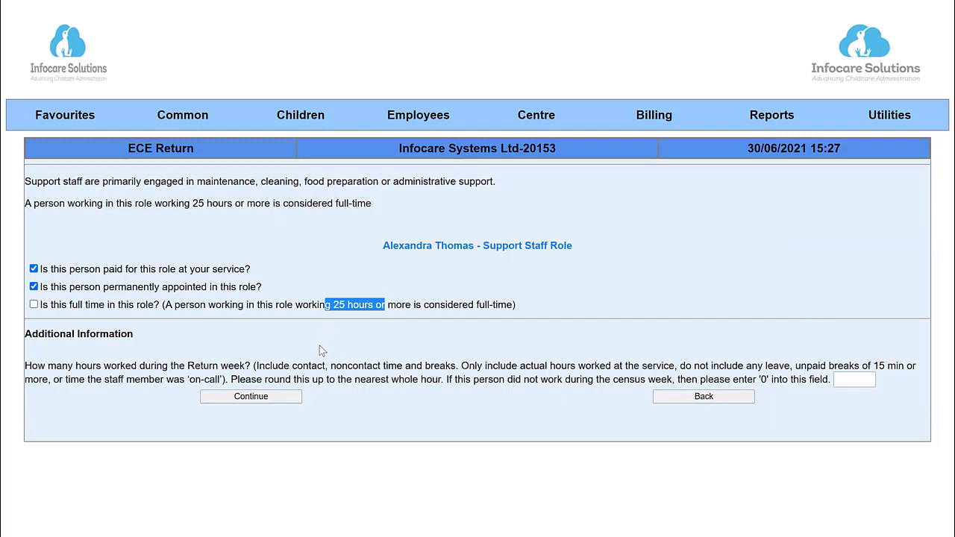
pyautogui.click(863, 379)
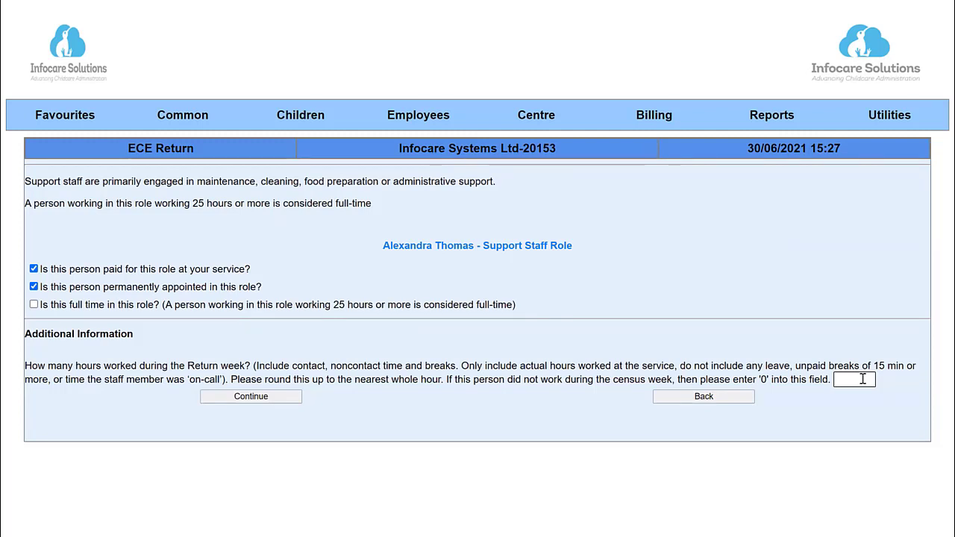
pyautogui.write('10')
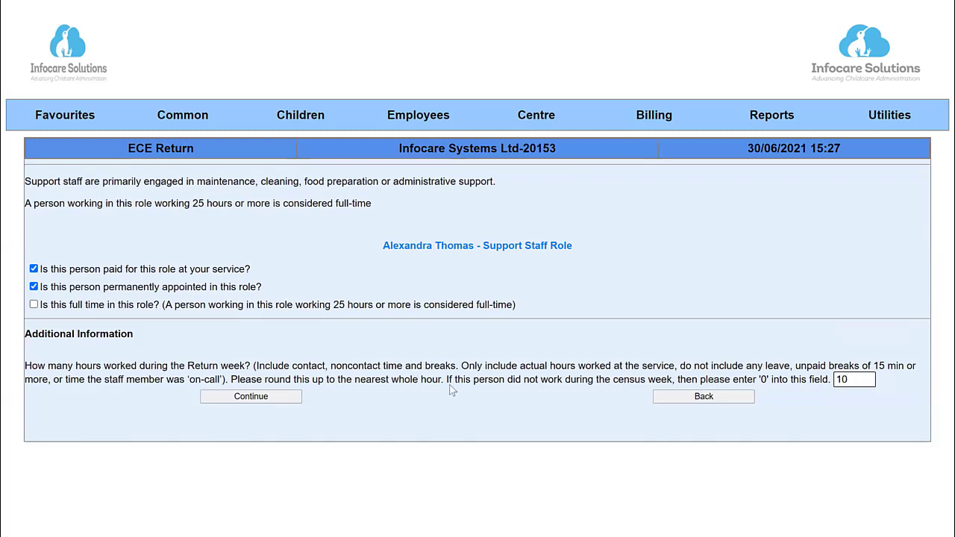
pyautogui.moveTo(441, 383); pyautogui.dragTo(352, 383)
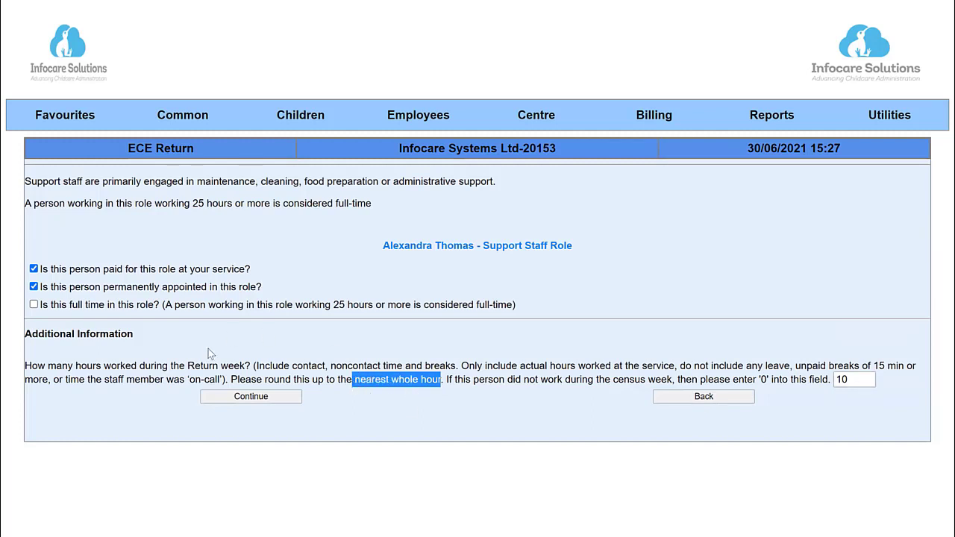
pyautogui.click(264, 403)
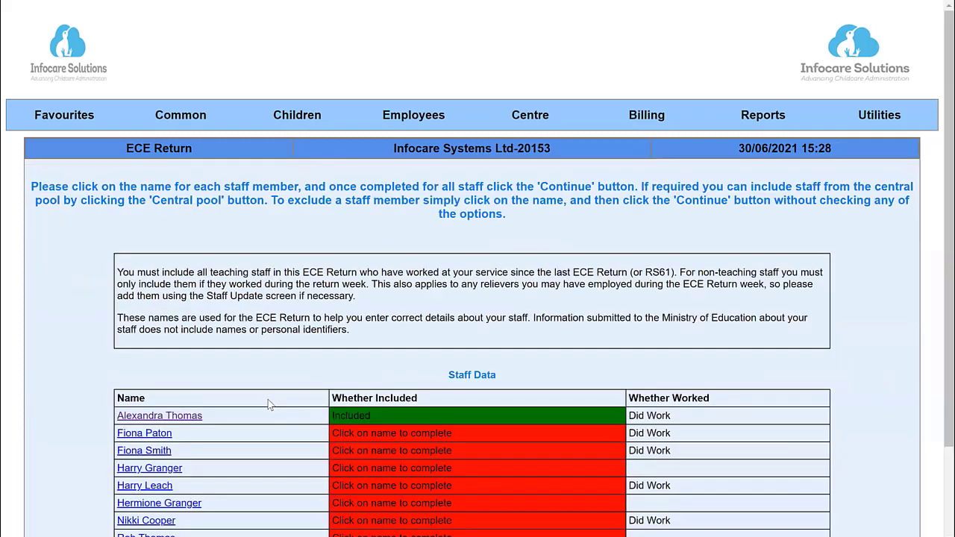
# - Open the second staff member in the Staff Data list and assign them the ECE Teacher role
pyautogui.click(167, 439)
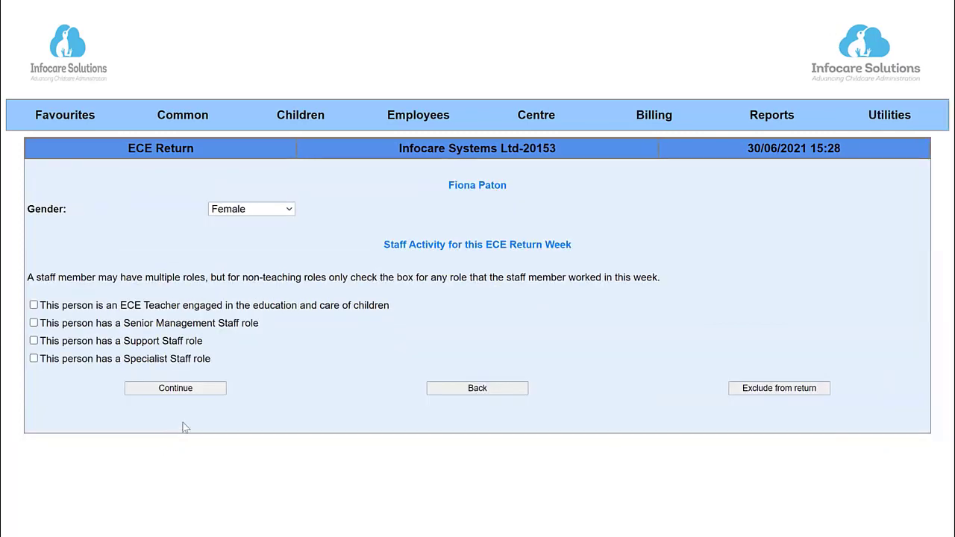
pyautogui.click(33, 306)
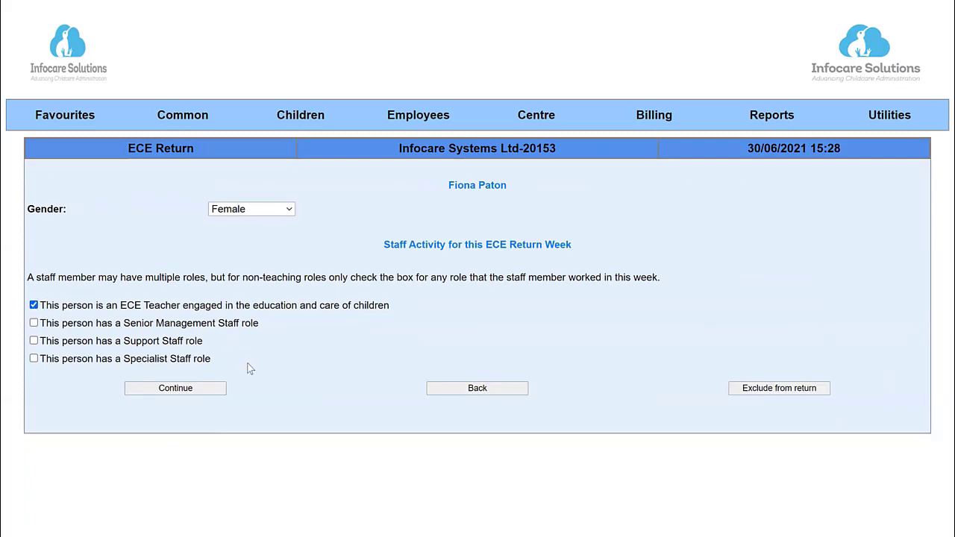
pyautogui.click(181, 391)
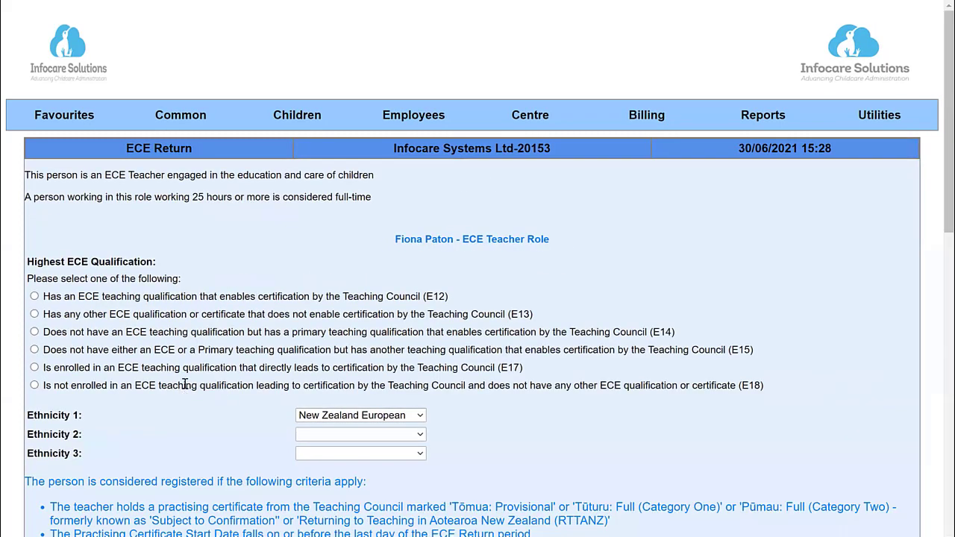
# - Record the teacher's qualification as not enrolled and without any ECE qualification (E18), and mark them as paid, permanently appointed and full time
pyautogui.scroll(-1, 261, 312)
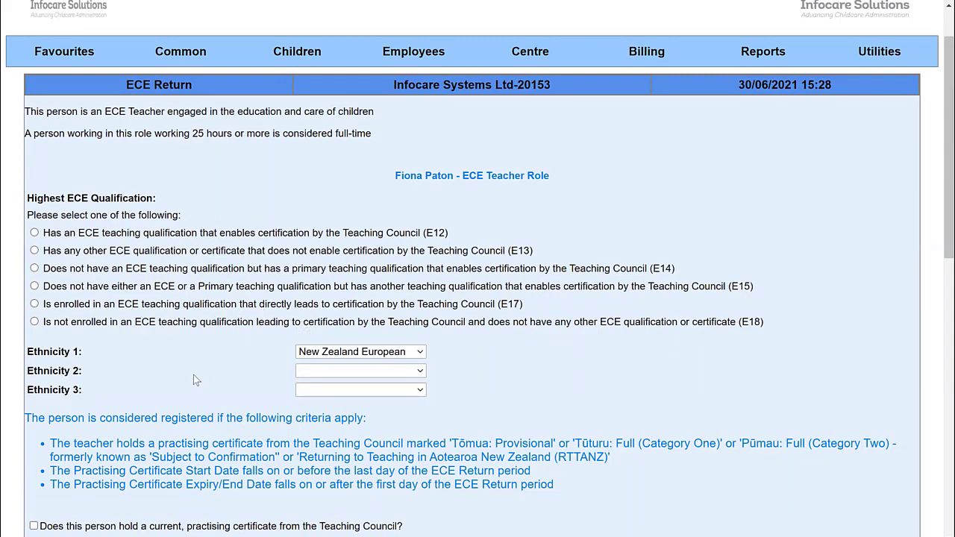
pyautogui.click(34, 322)
pyautogui.scroll(-2, 203, 347)
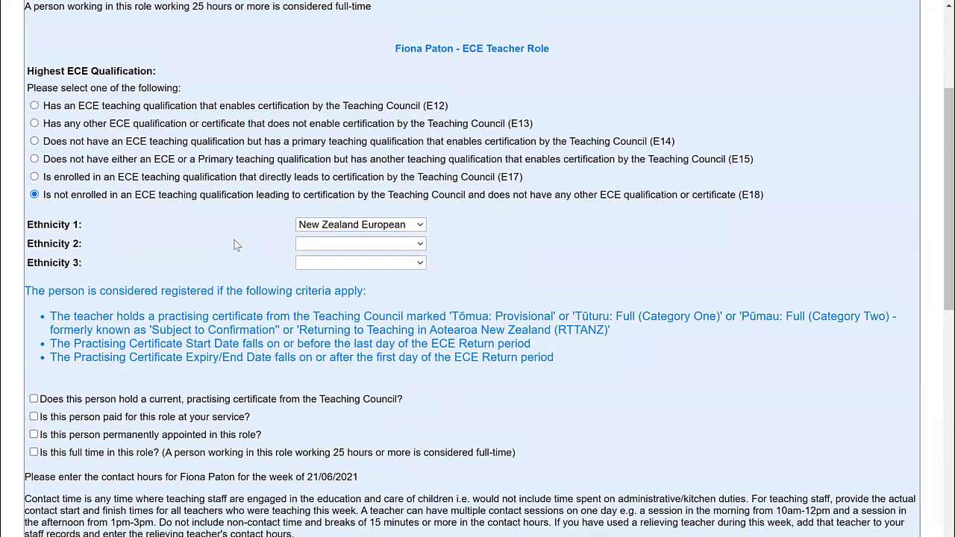
pyautogui.scroll(-2, 234, 244)
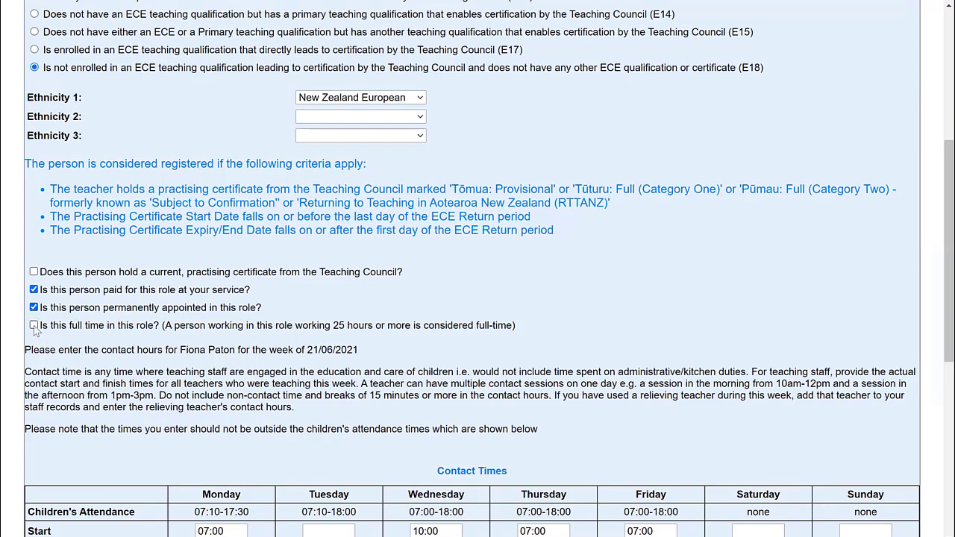
pyautogui.click(34, 326)
# - Set the teacher's first Monday contact start time to 0710 to match the children's attendance
pyautogui.scroll(-5, 410, 391)
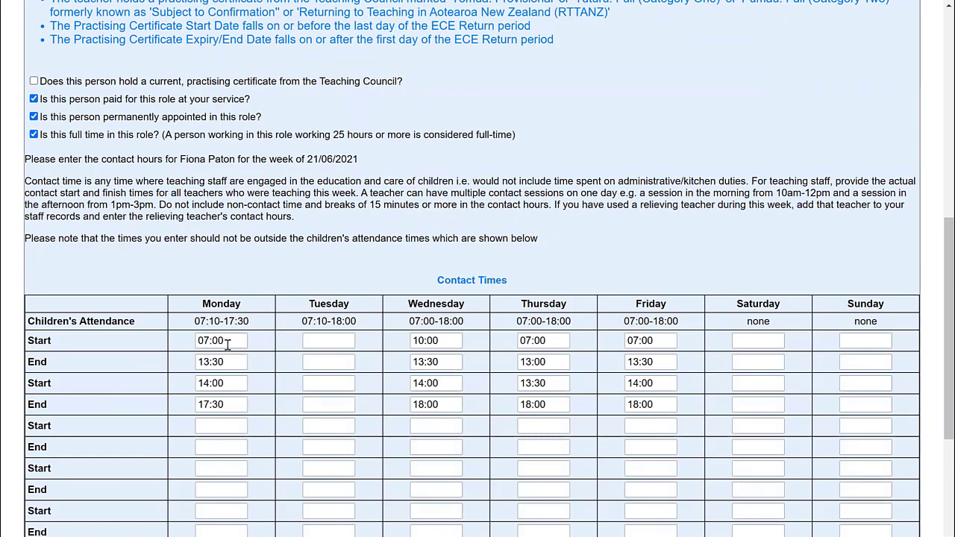
pyautogui.moveTo(231, 341); pyautogui.dragTo(195, 340)
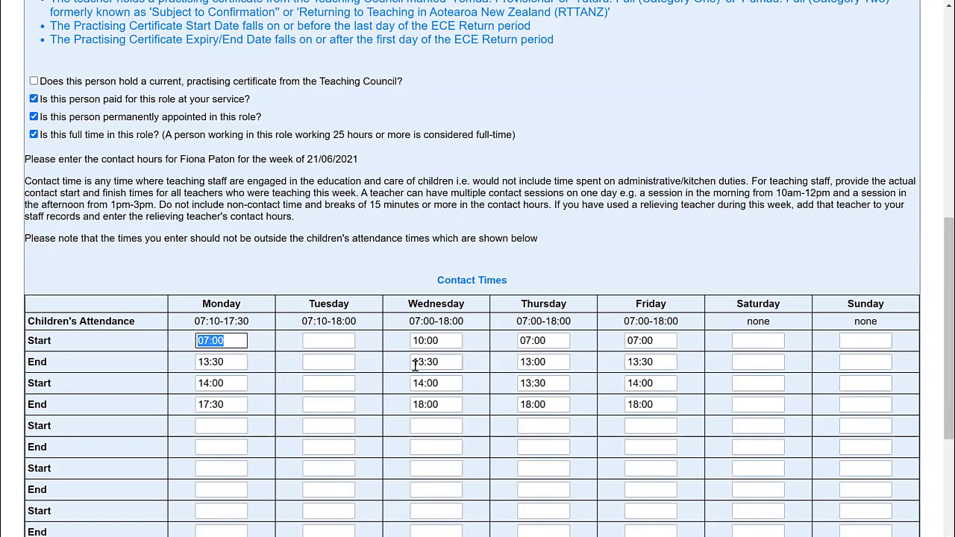
pyautogui.write('07')
pyautogui.scroll(-3, 494, 382)
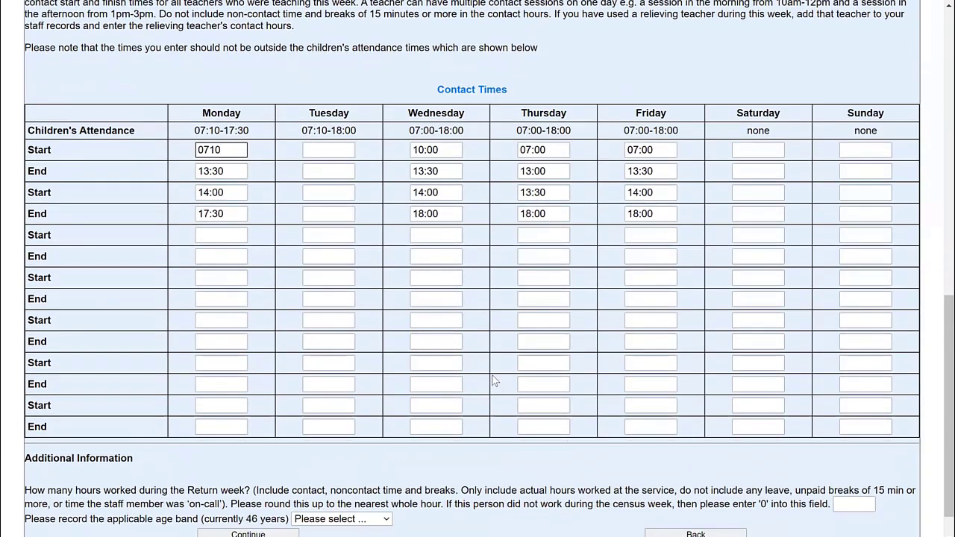
pyautogui.scroll(-1, 494, 382)
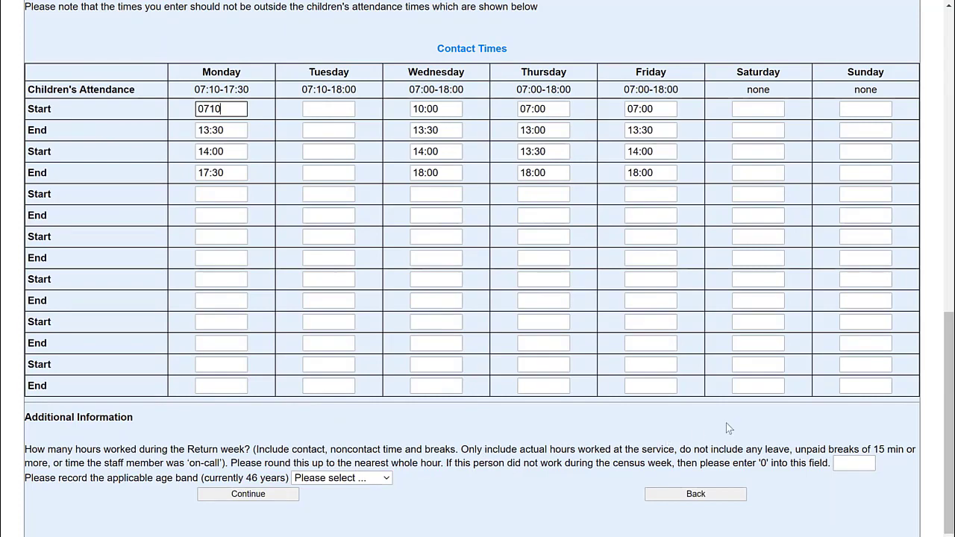
# - Enter 40 hours worked in the return week, choose the 46-50 years old age band, and save the teacher's details
pyautogui.click(853, 463)
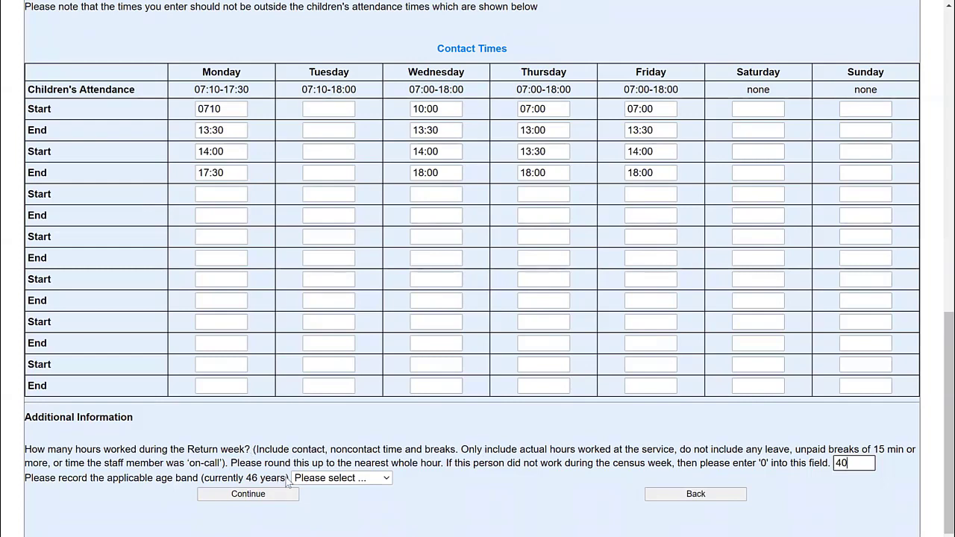
pyautogui.moveTo(286, 480); pyautogui.dragTo(252, 479)
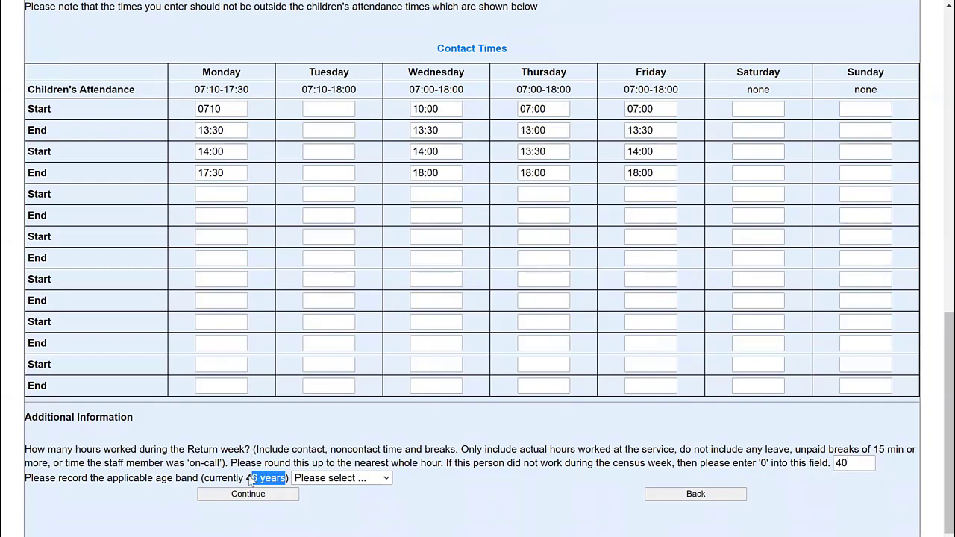
pyautogui.click(336, 515)
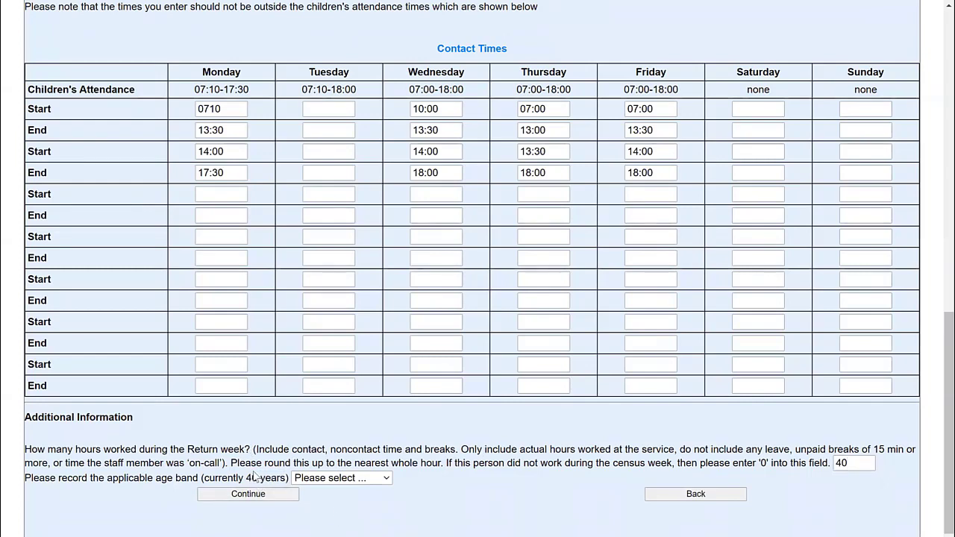
pyautogui.click(380, 478)
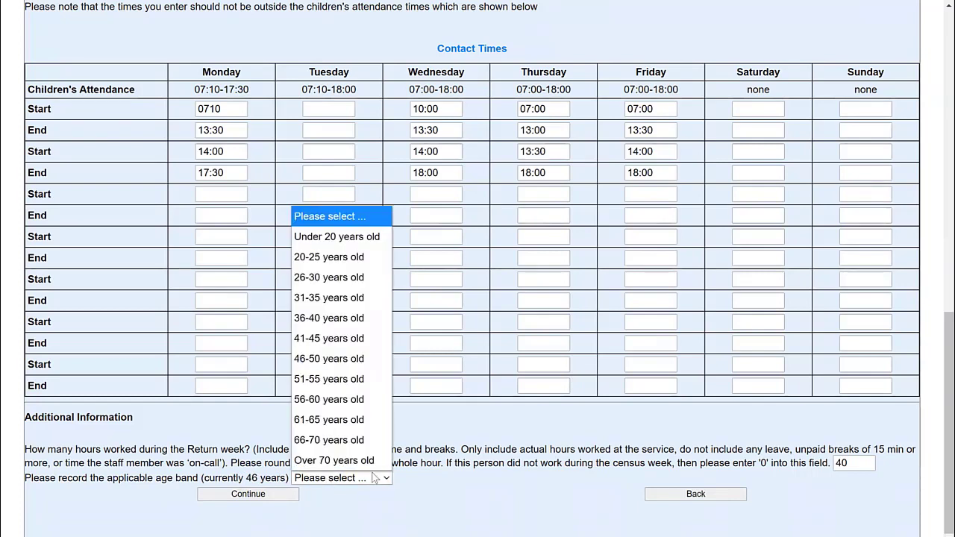
pyautogui.click(332, 359)
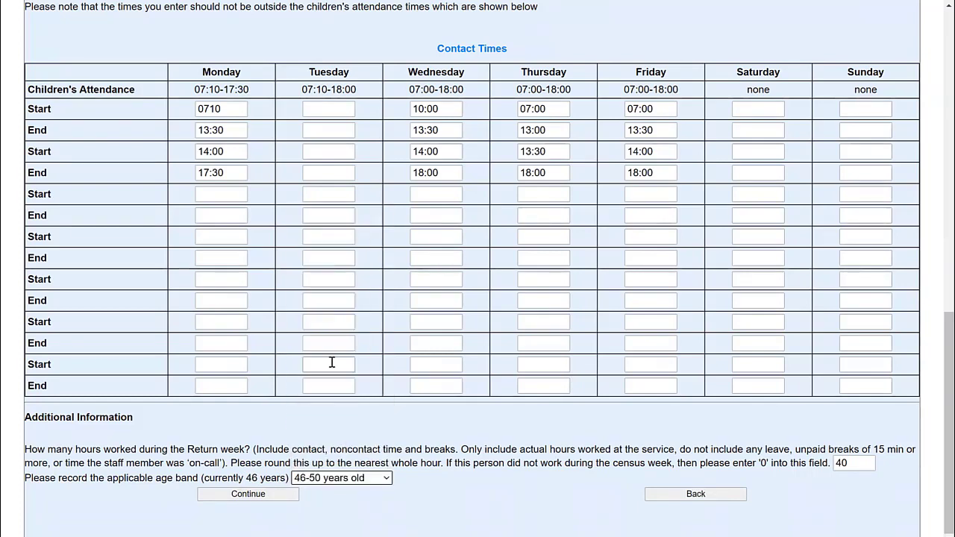
pyautogui.click(246, 494)
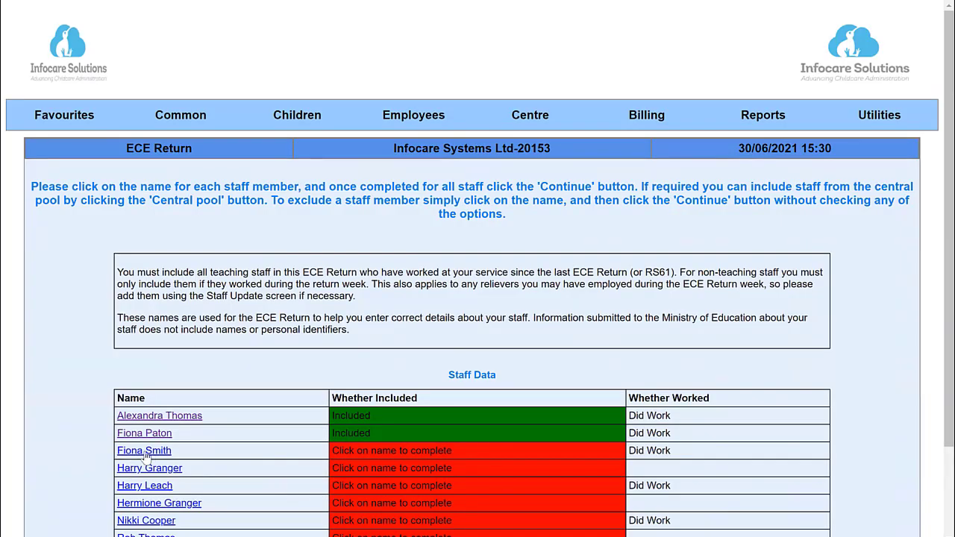
# - Open the third staff member in the Staff Data list and assign them the ECE Teacher role
pyautogui.click(145, 451)
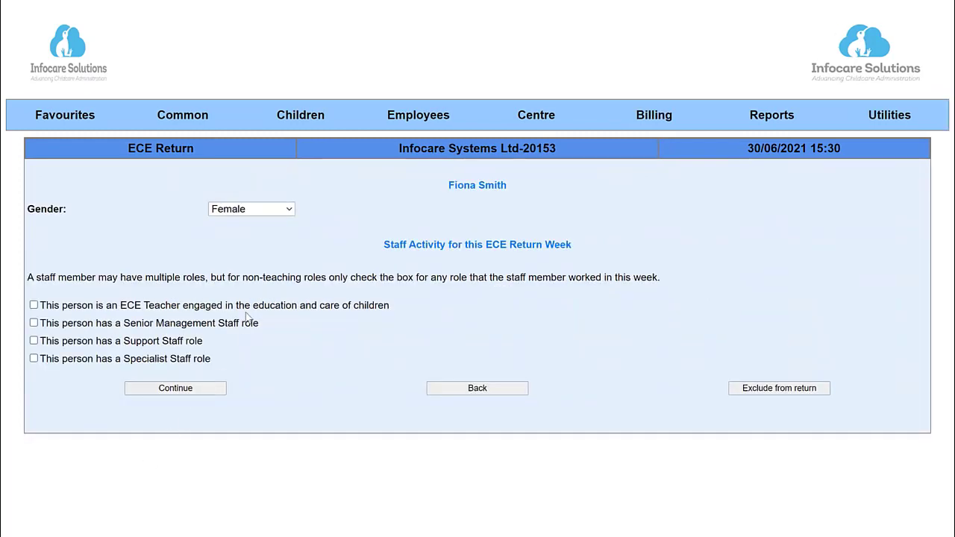
pyautogui.click(34, 305)
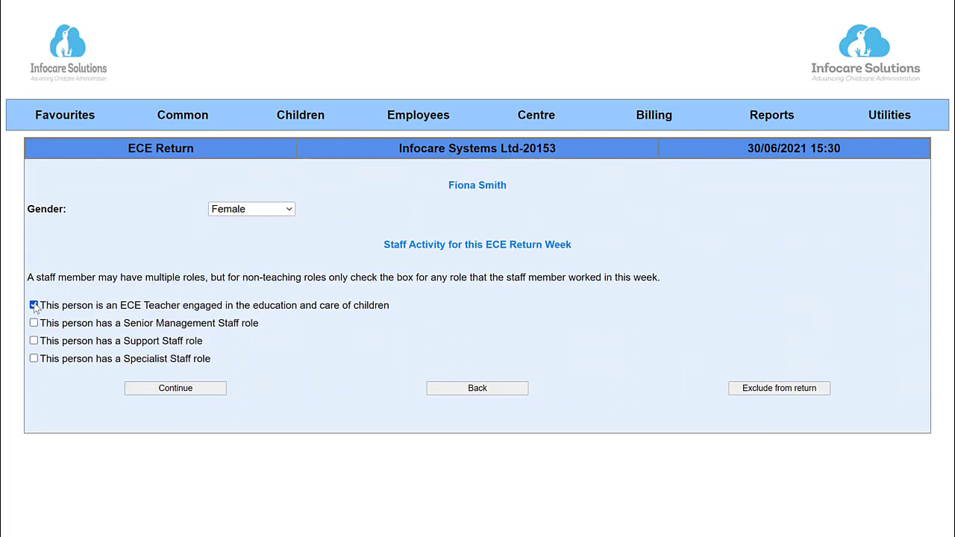
pyautogui.click(177, 391)
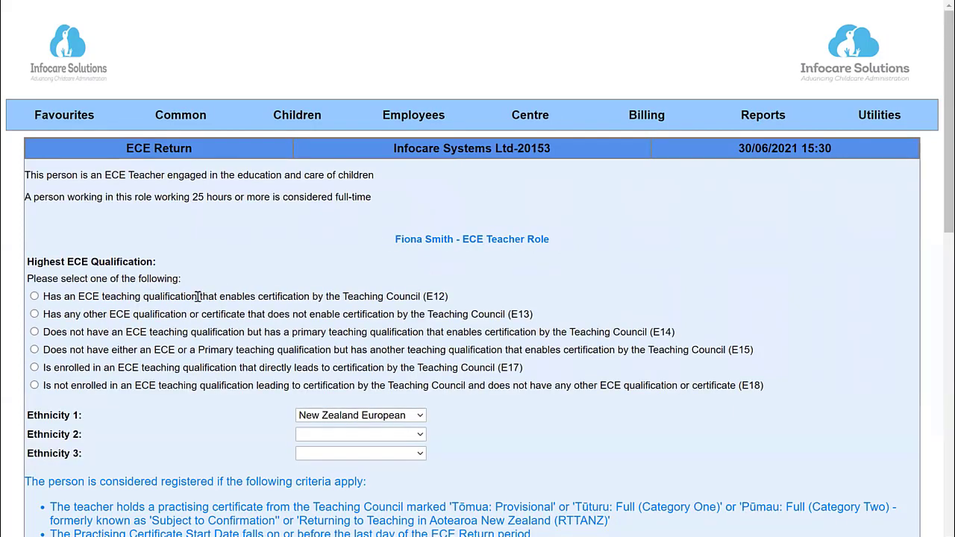
# - Select the certifiable ECE teaching qualification (E12) and mark this teacher as holding a current practising certificate, paid, permanently appointed and full time
pyautogui.click(34, 296)
pyautogui.scroll(-1, 213, 352)
pyautogui.scroll(-3, 214, 362)
pyautogui.scroll(-5, 251, 336)
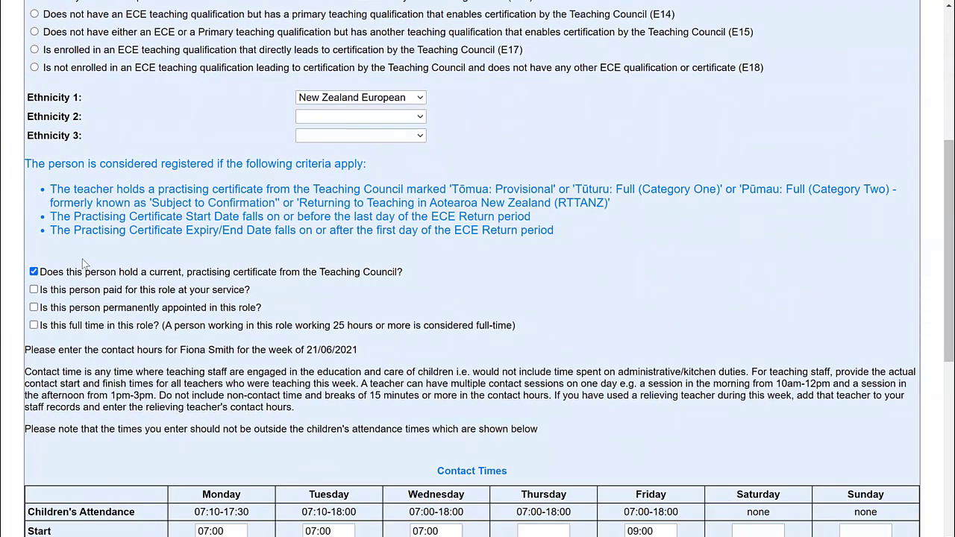
pyautogui.click(34, 290)
pyautogui.click(33, 326)
# - Set the first contact start times on Monday and Tuesday to 07:10 for this teacher
pyautogui.scroll(-3, 152, 342)
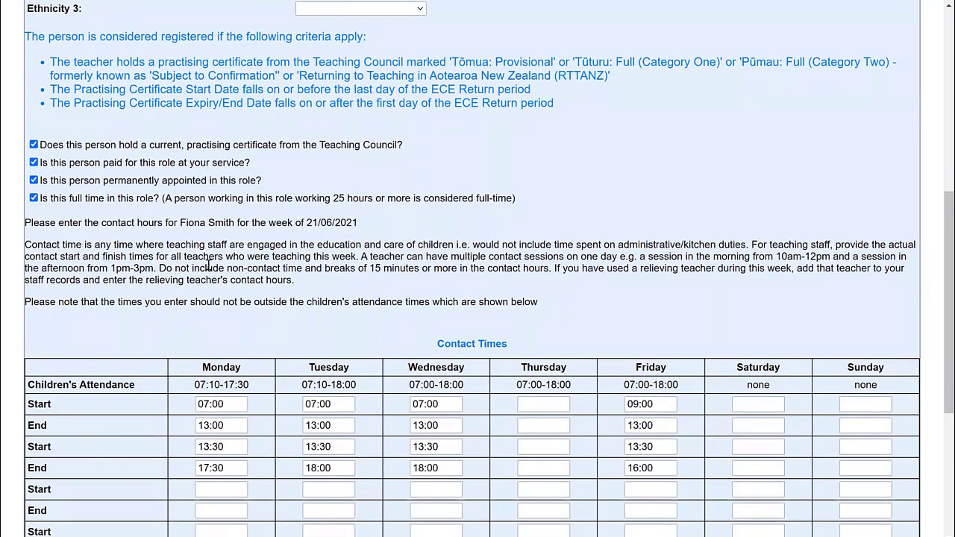
pyautogui.click(231, 404)
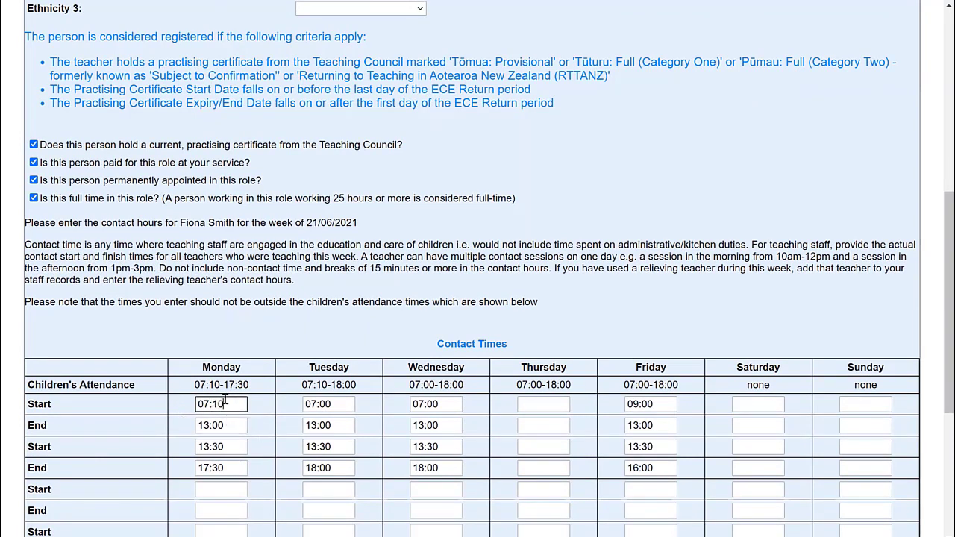
pyautogui.click(337, 405)
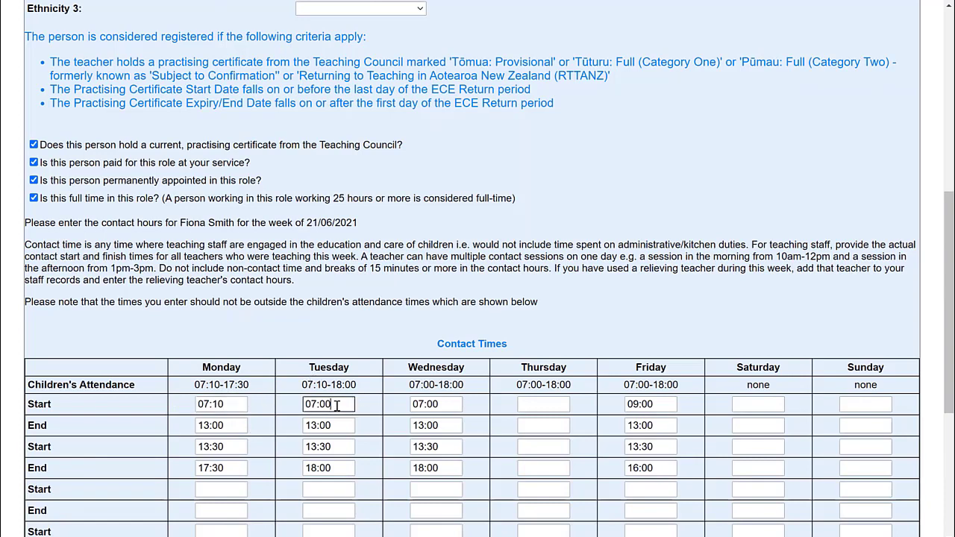
pyautogui.press('BackSpace')
pyautogui.press('BackSpace')
pyautogui.scroll(-3, 402, 405)
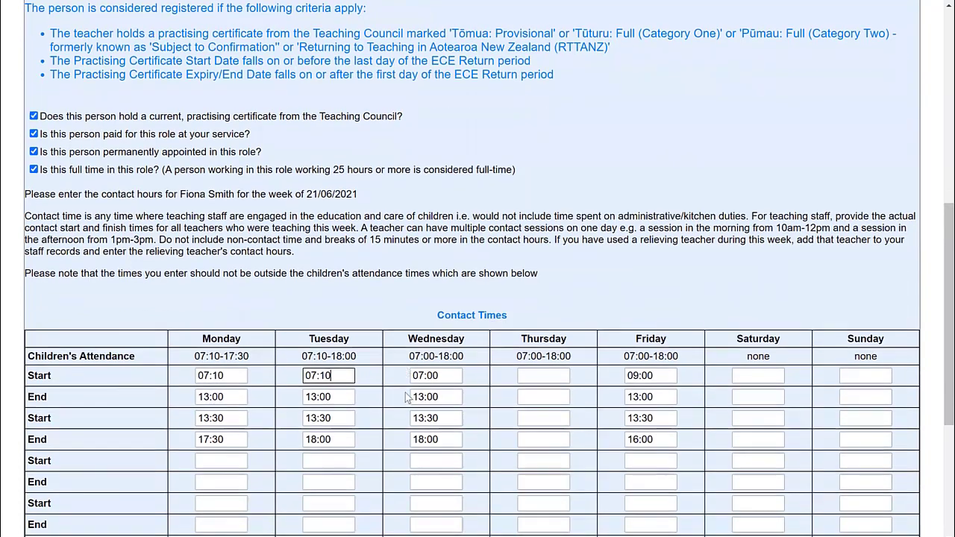
pyautogui.scroll(-1, 407, 385)
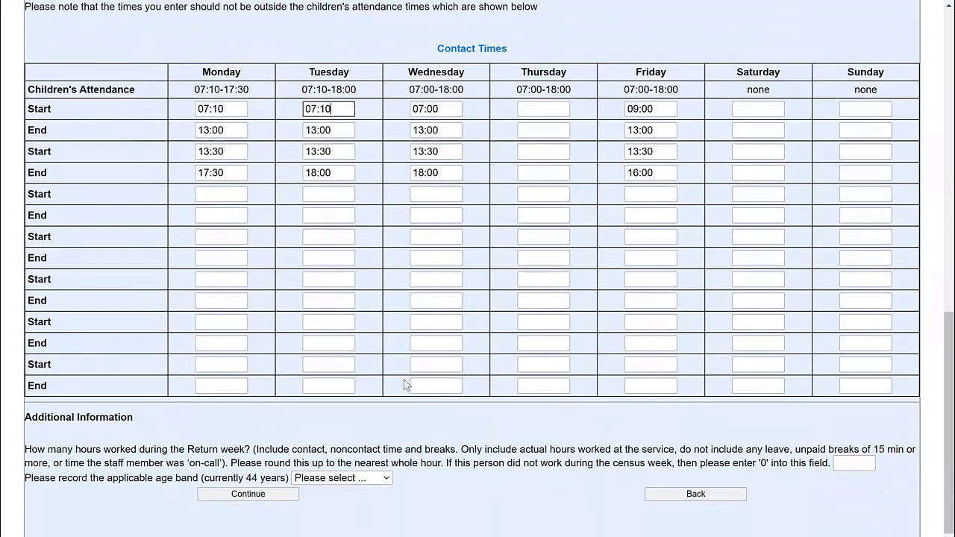
# - Enter 40 hours worked in the return week, choose the 41-45 years old age band, and save this teacher's details
pyautogui.click(860, 461)
pyautogui.write('40')
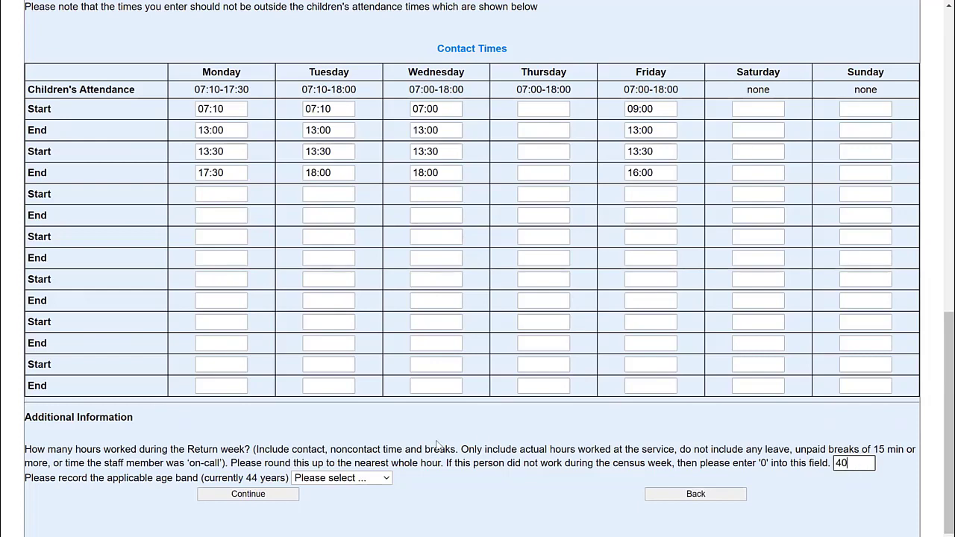
pyautogui.click(371, 479)
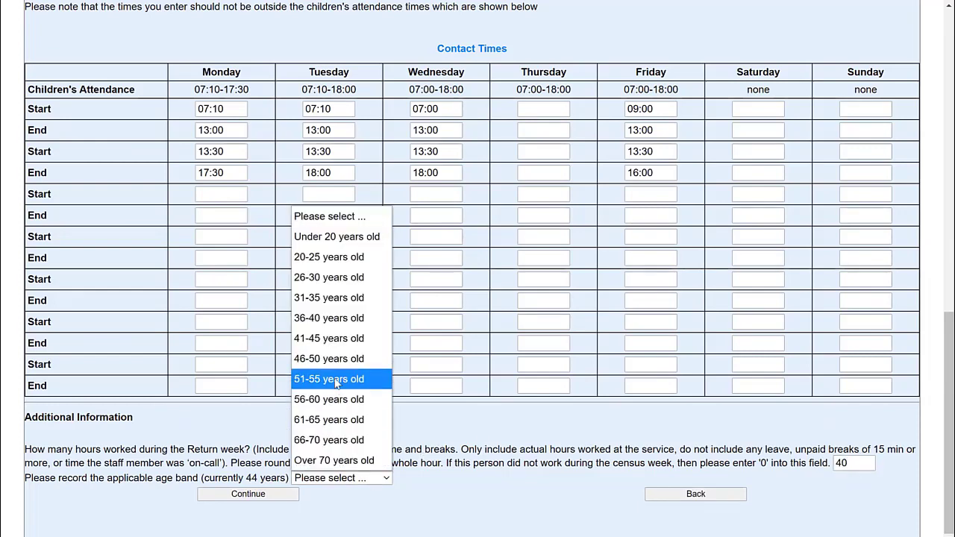
pyautogui.click(333, 341)
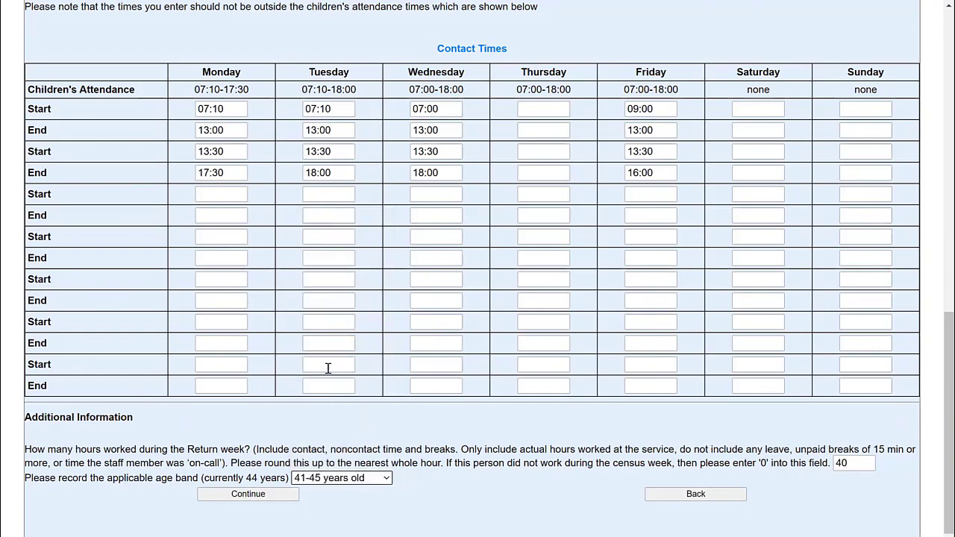
pyautogui.click(249, 497)
# - Open the fourth staff member in the Staff Data list and exclude them from the return
pyautogui.scroll(-2, 373, 485)
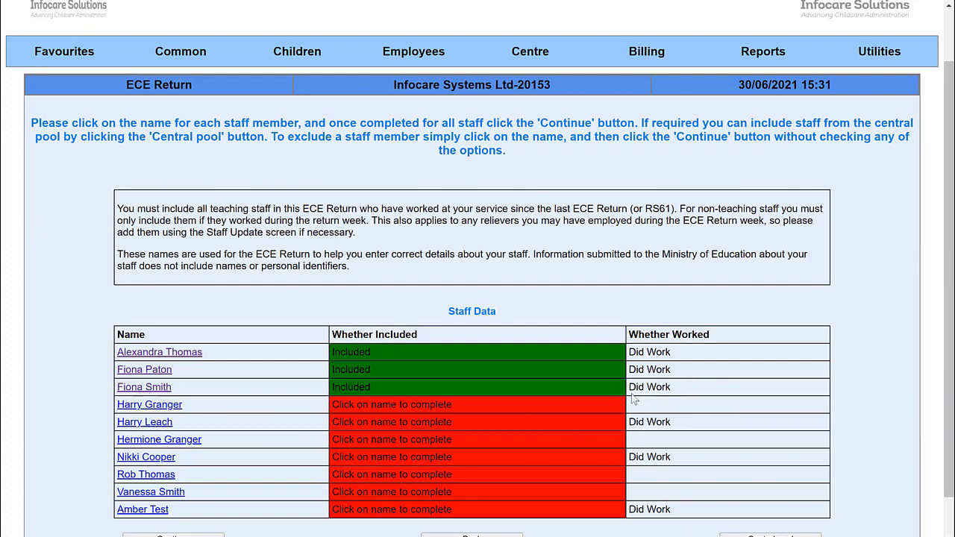
pyautogui.click(156, 406)
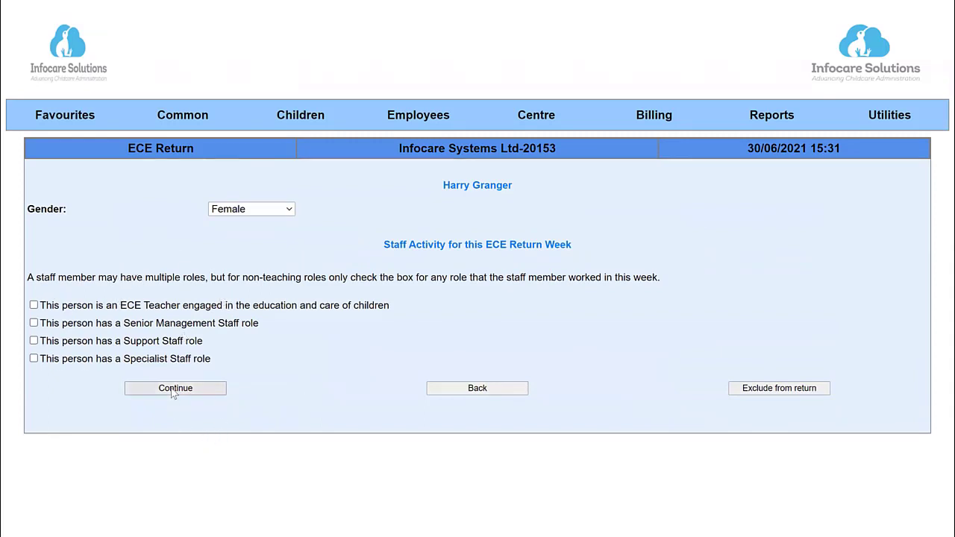
pyautogui.click(776, 388)
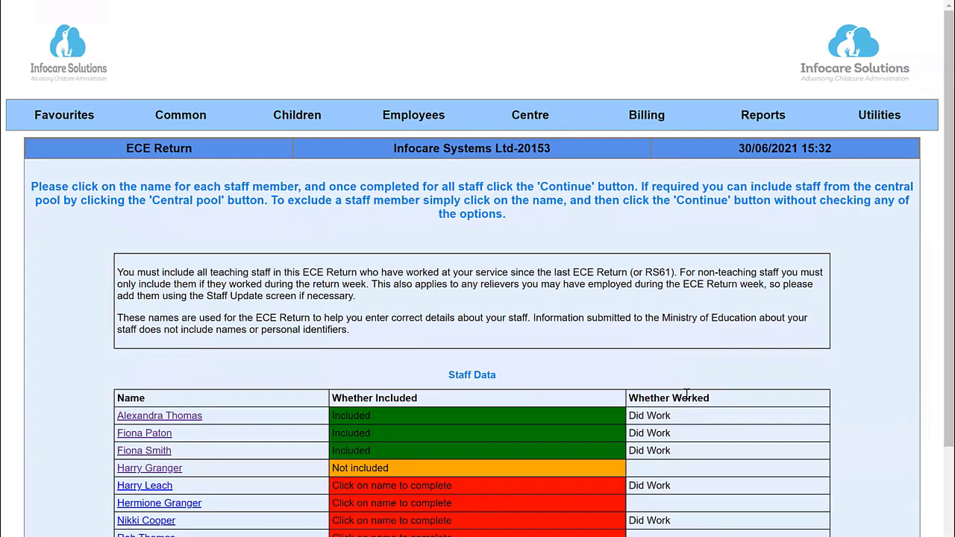
# - Open the fifth staff member in the Staff Data list and assign the ECE Teacher and Support Staff roles
pyautogui.scroll(-1, 687, 394)
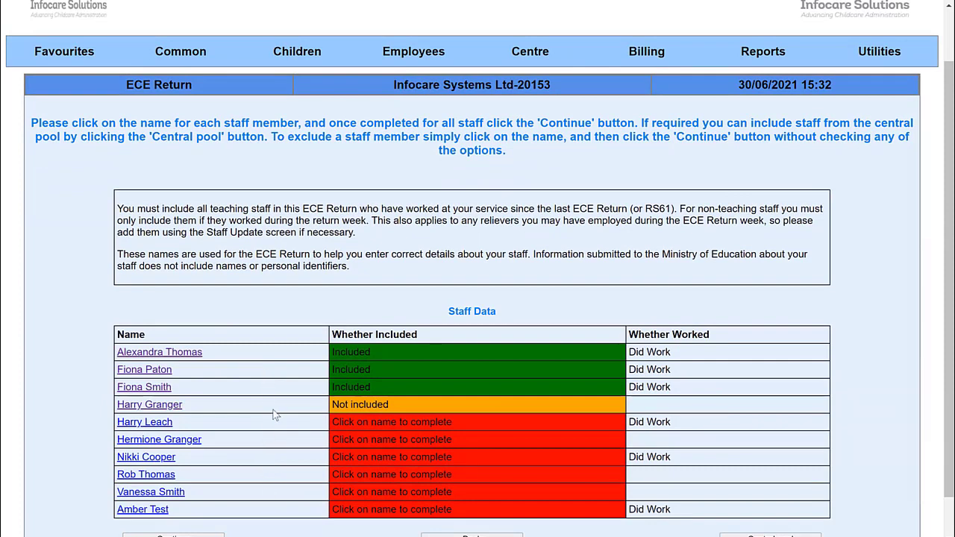
pyautogui.click(150, 423)
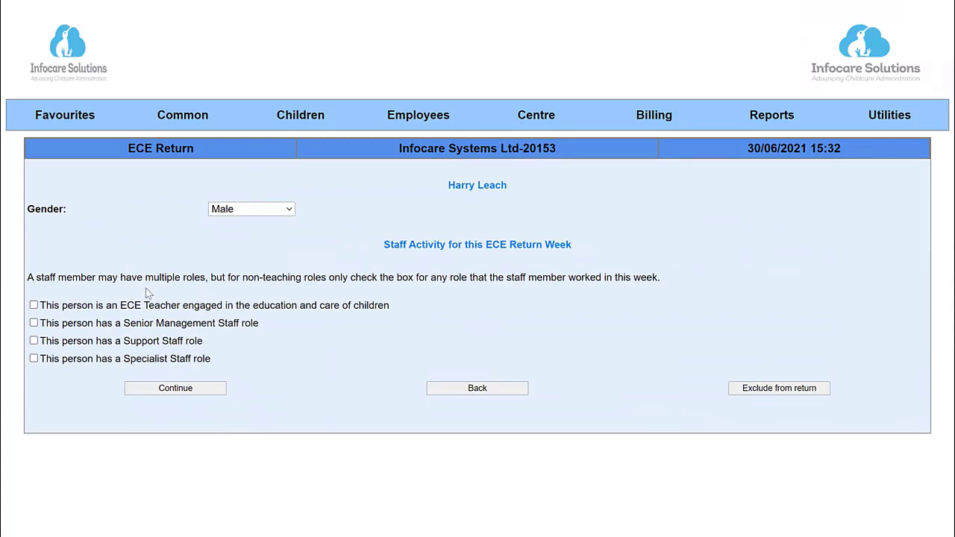
pyautogui.click(34, 306)
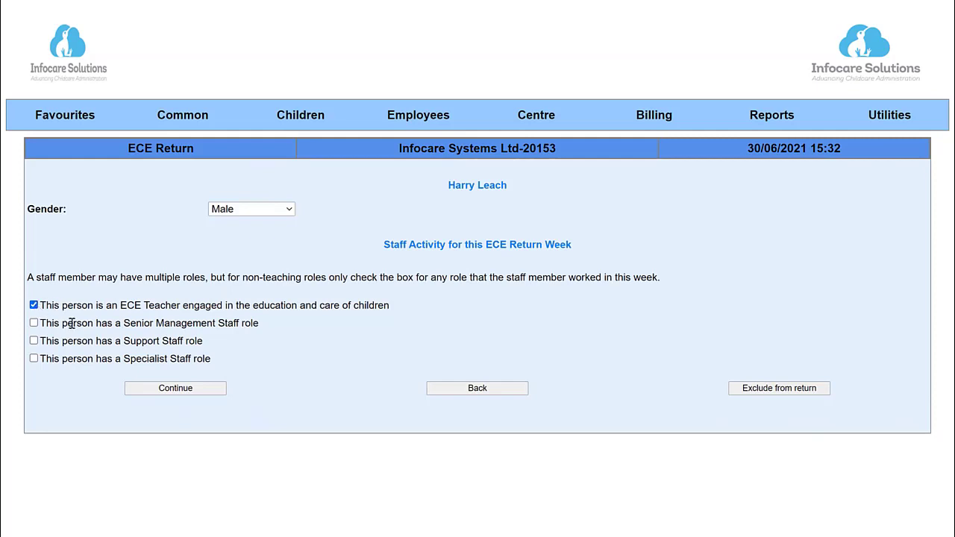
pyautogui.click(33, 341)
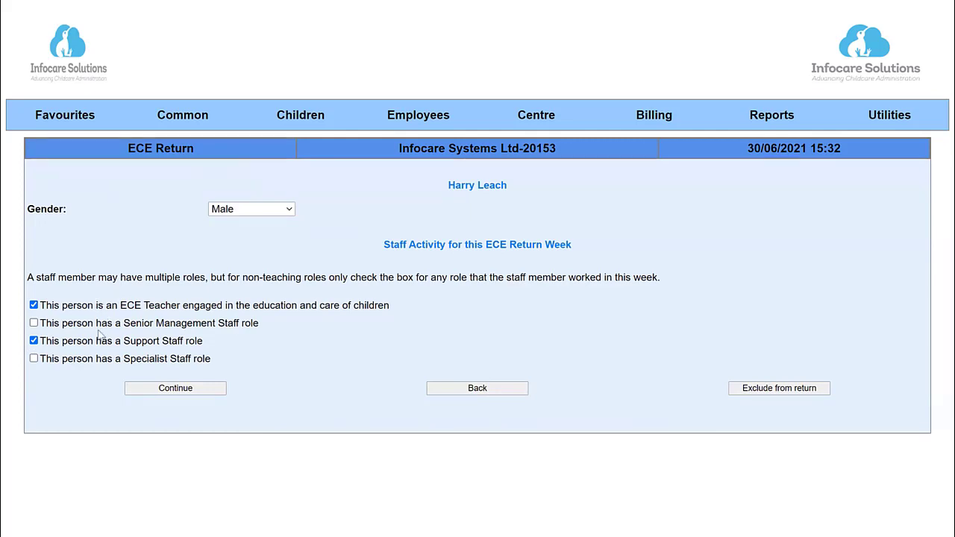
pyautogui.click(177, 392)
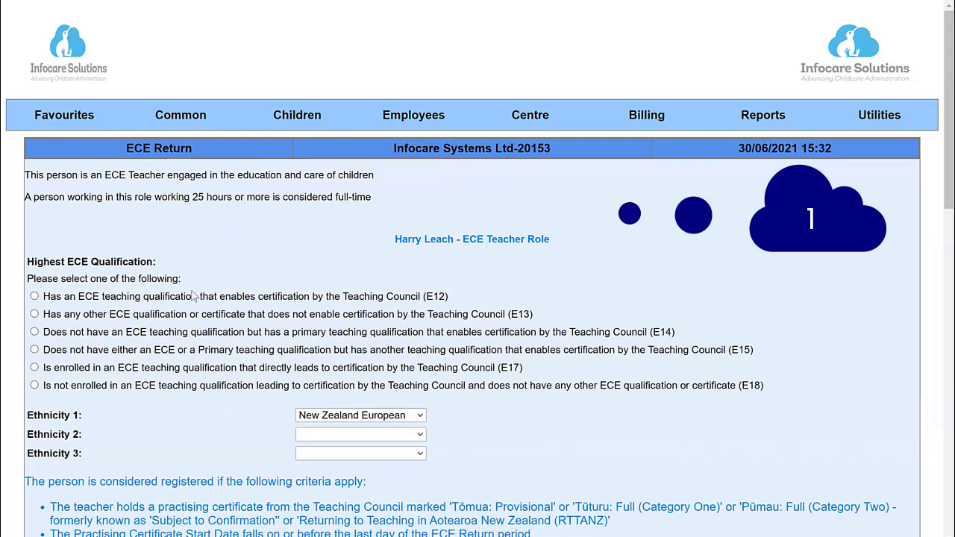
# - Select the not-enrolled, no ECE qualification option (E18) and mark this person as paid and permanently appointed in the ECE Teacher role
pyautogui.moveTo(468, 239); pyautogui.dragTo(534, 239)
pyautogui.scroll(-1, 289, 282)
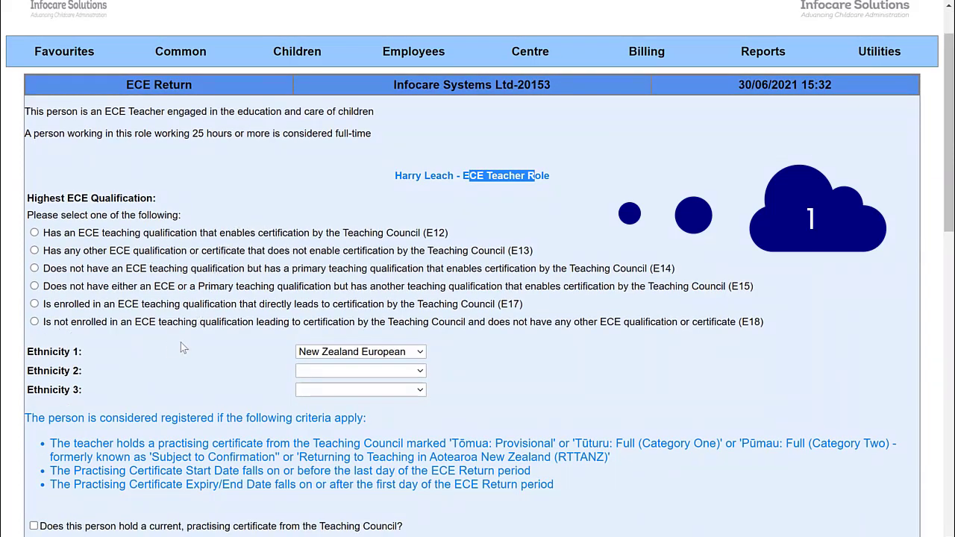
pyautogui.click(38, 322)
pyautogui.scroll(-3, 144, 345)
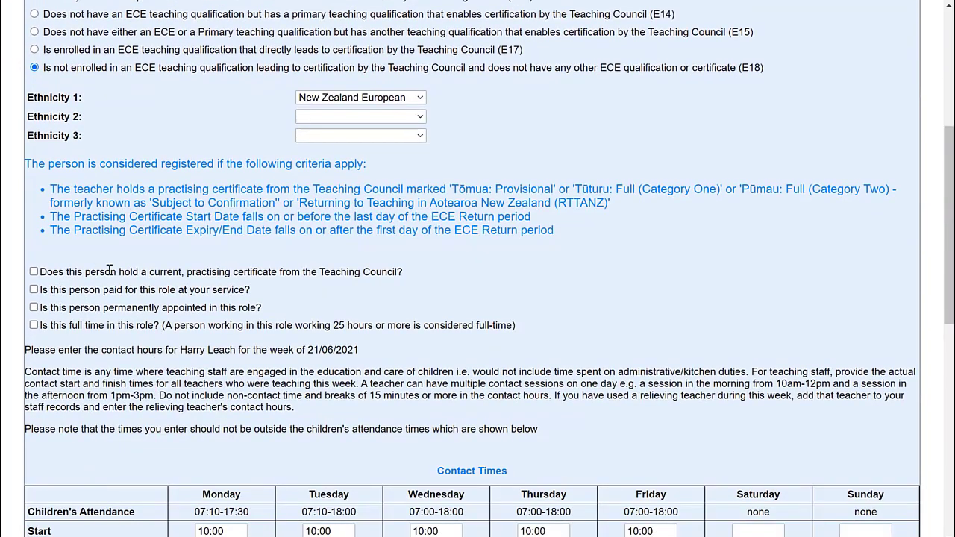
pyautogui.click(33, 290)
pyautogui.click(34, 307)
# - Mark this person as paid and permanently appointed in the Support Staff role
pyautogui.scroll(-3, 236, 367)
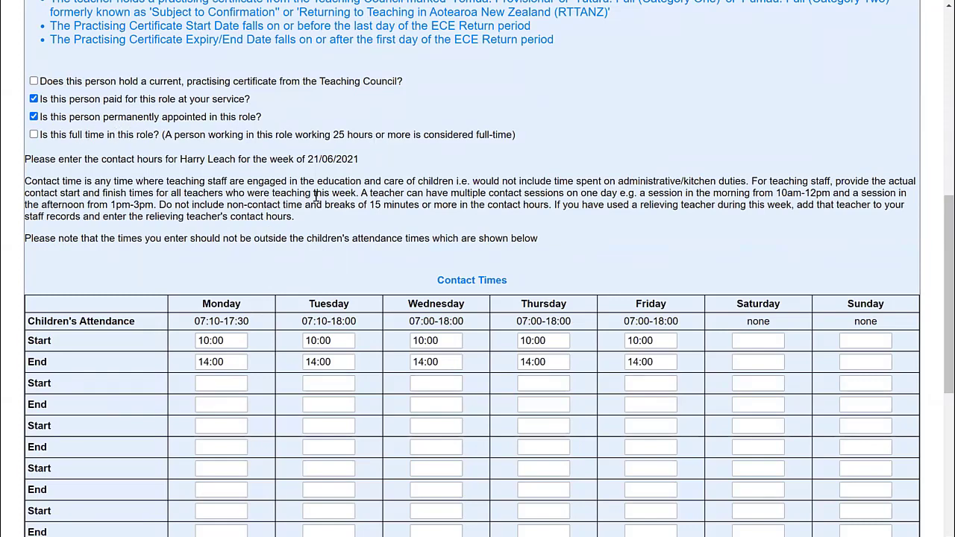
pyautogui.scroll(-2, 317, 195)
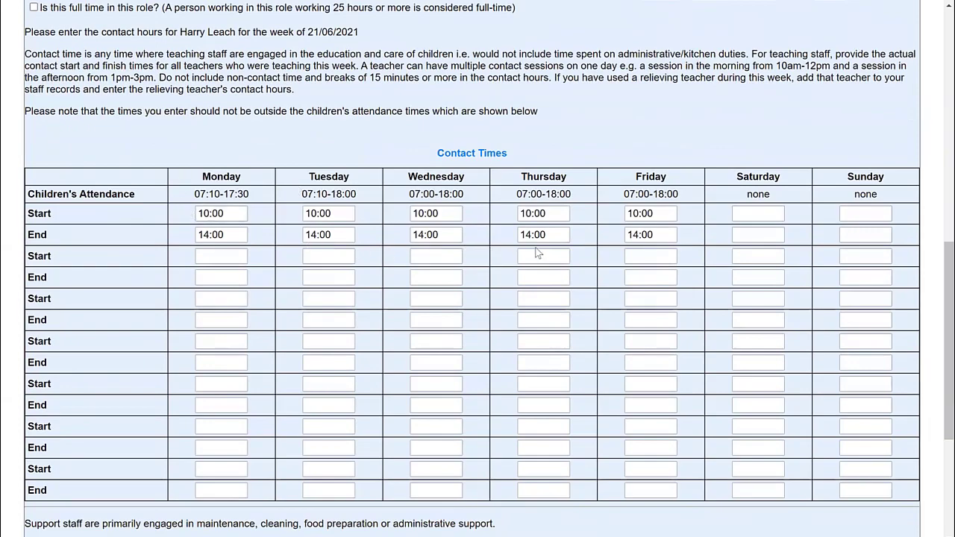
pyautogui.scroll(-4, 535, 252)
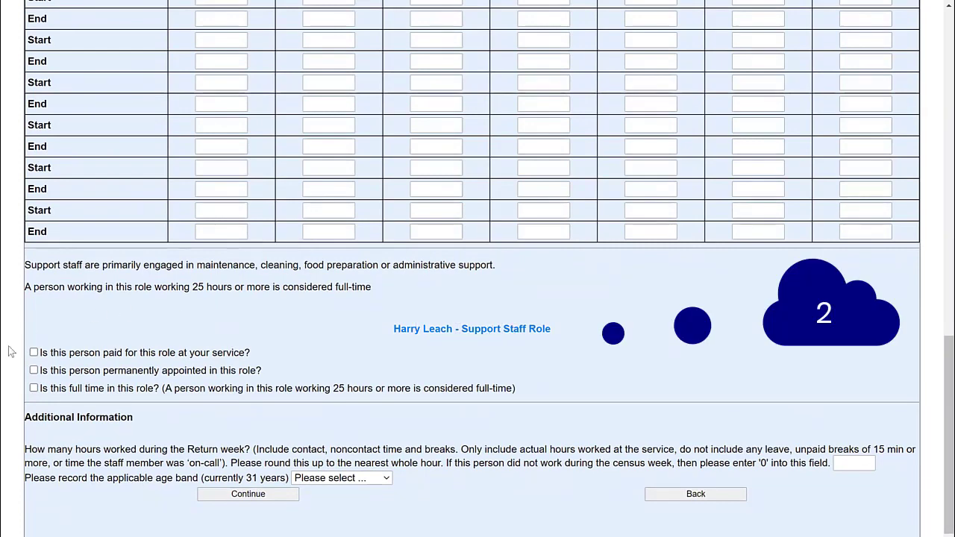
pyautogui.click(33, 352)
pyautogui.click(33, 370)
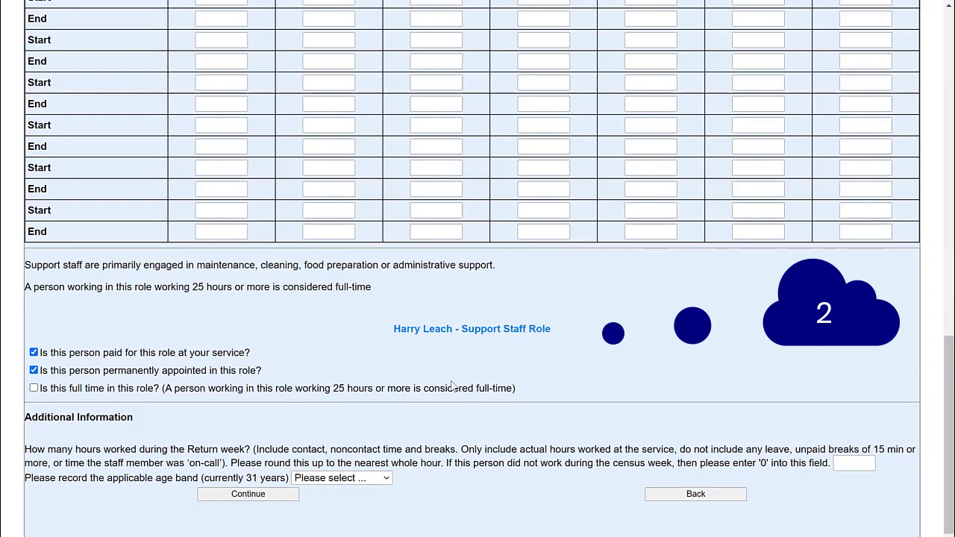
# - Enter 25 hours worked in the return week, choose the 31-35 years old age band, and save this staff member's details
pyautogui.click(848, 462)
pyautogui.write('25')
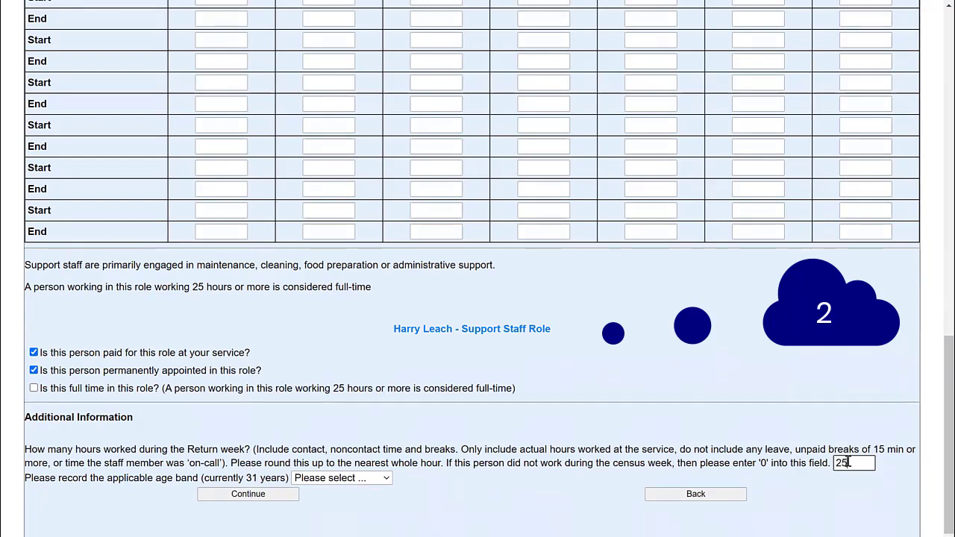
pyautogui.click(333, 480)
pyautogui.click(330, 298)
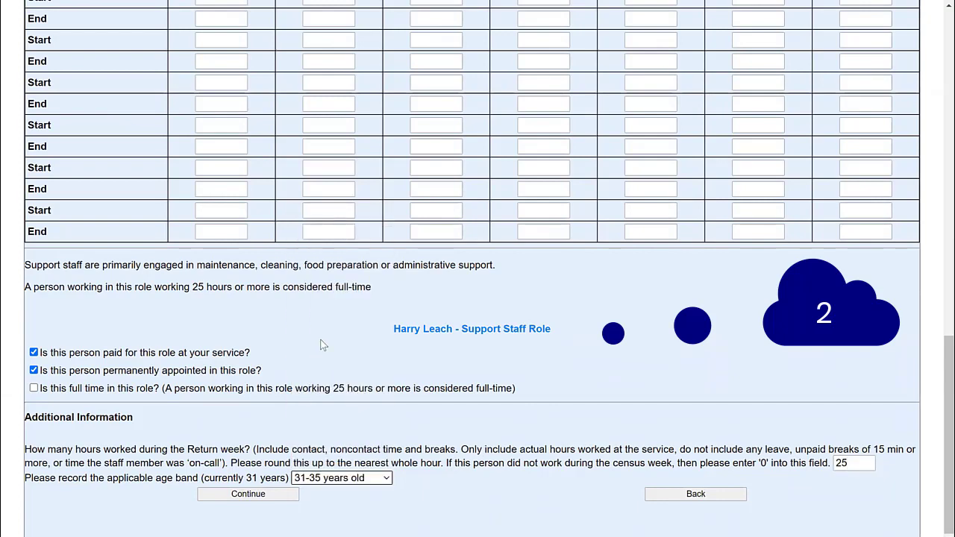
pyautogui.click(267, 496)
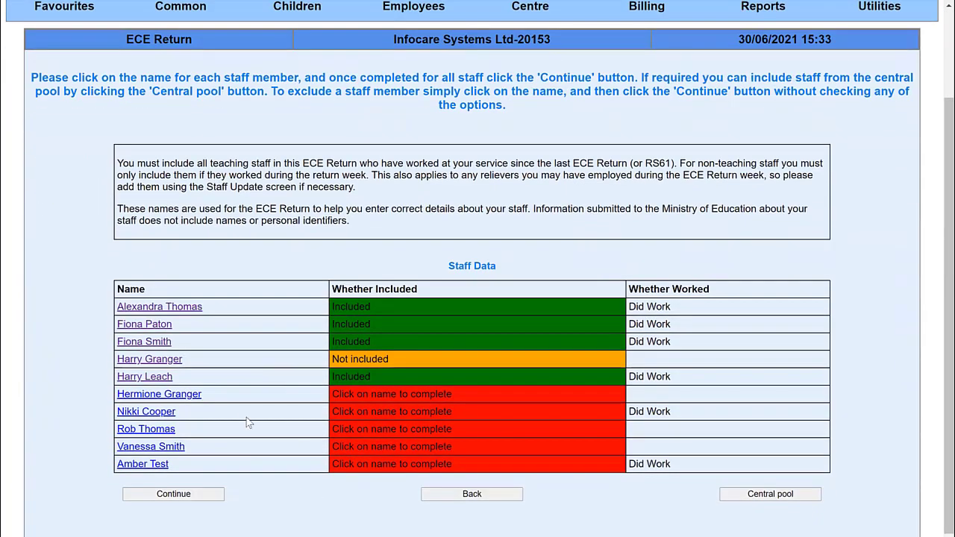
# - Open the sixth staff member in the Staff Data list and exclude them from the return
pyautogui.click(159, 395)
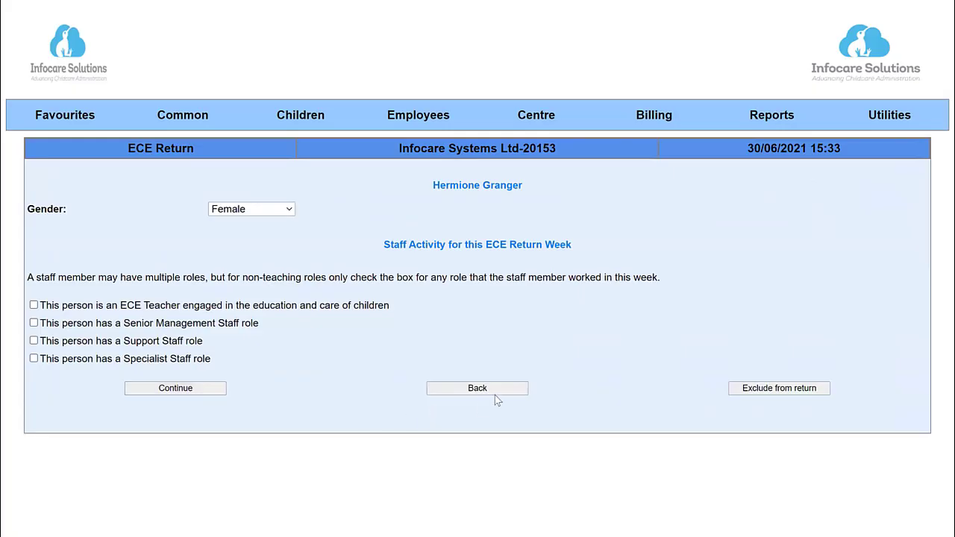
pyautogui.click(752, 390)
pyautogui.scroll(-2, 551, 422)
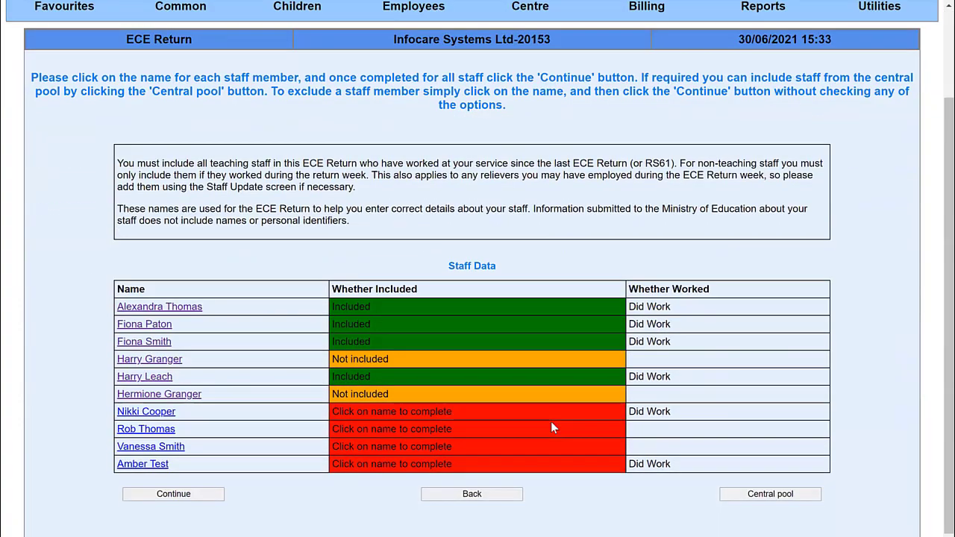
# - Open the seventh staff member in the Staff Data list and assign only the ECE Teacher role
pyautogui.click(159, 413)
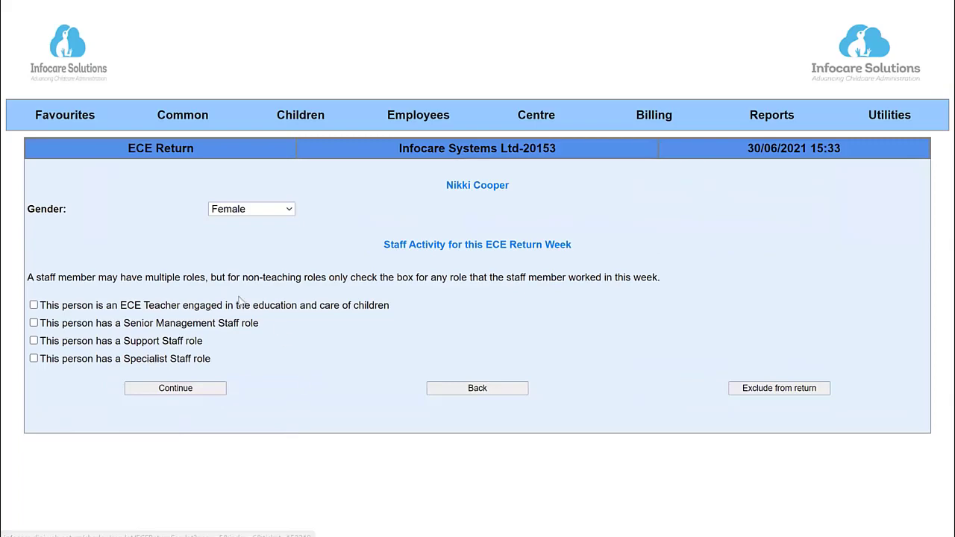
pyautogui.click(34, 305)
pyautogui.click(171, 389)
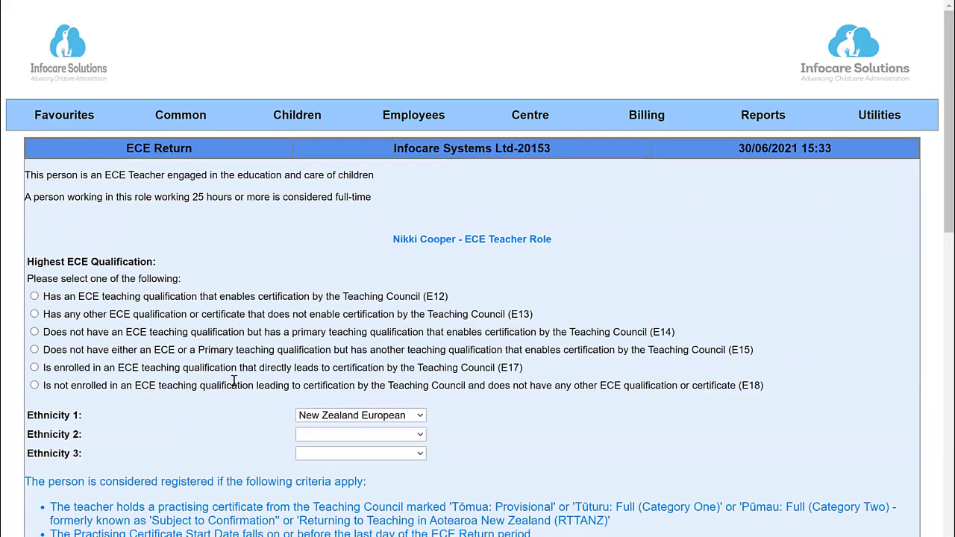
# - Select the certifiable primary teaching qualification (E14) and mark this teacher as holding a current practising certificate, paid, permanently appointed and full time
pyautogui.click(34, 332)
pyautogui.scroll(-4, 167, 382)
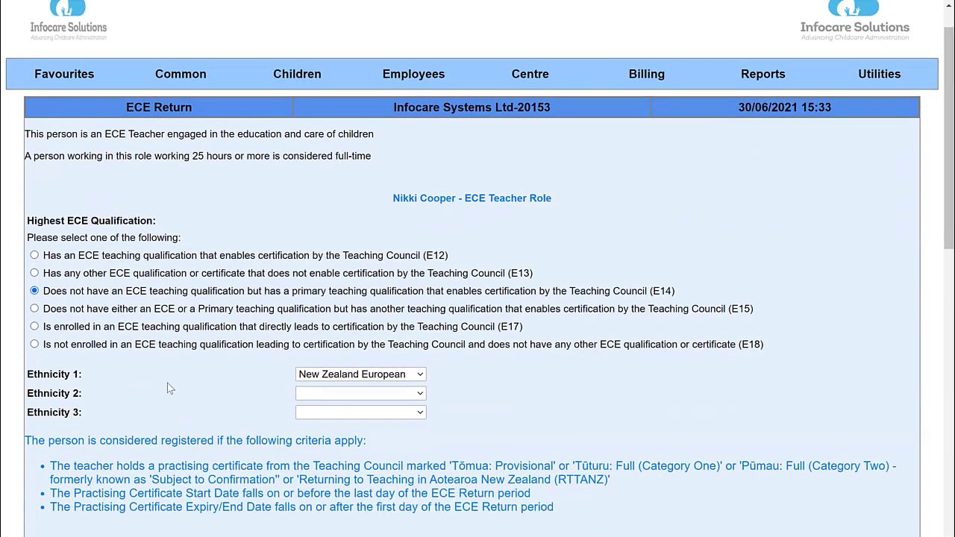
pyautogui.click(34, 289)
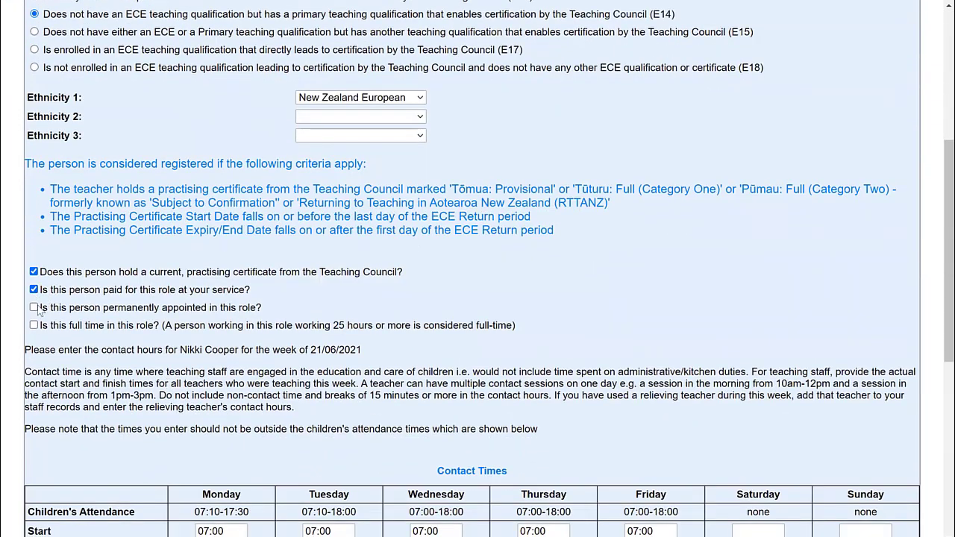
pyautogui.click(33, 307)
pyautogui.click(34, 329)
# - Change this teacher's first contact start times on Monday and Tuesday to 0710
pyautogui.scroll(-2, 209, 366)
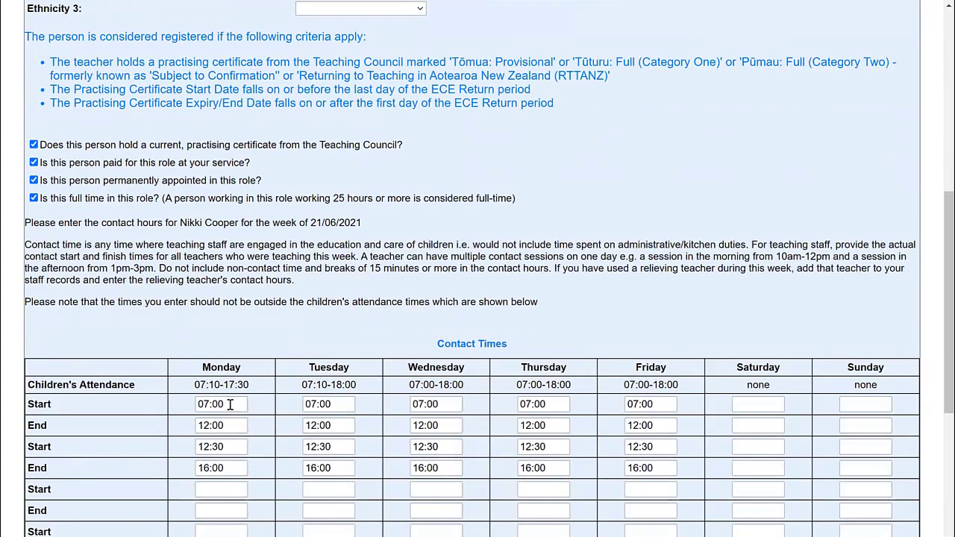
pyautogui.doubleClick(231, 405)
pyautogui.write('0710')
pyautogui.press('Tab')
pyautogui.write('0710')
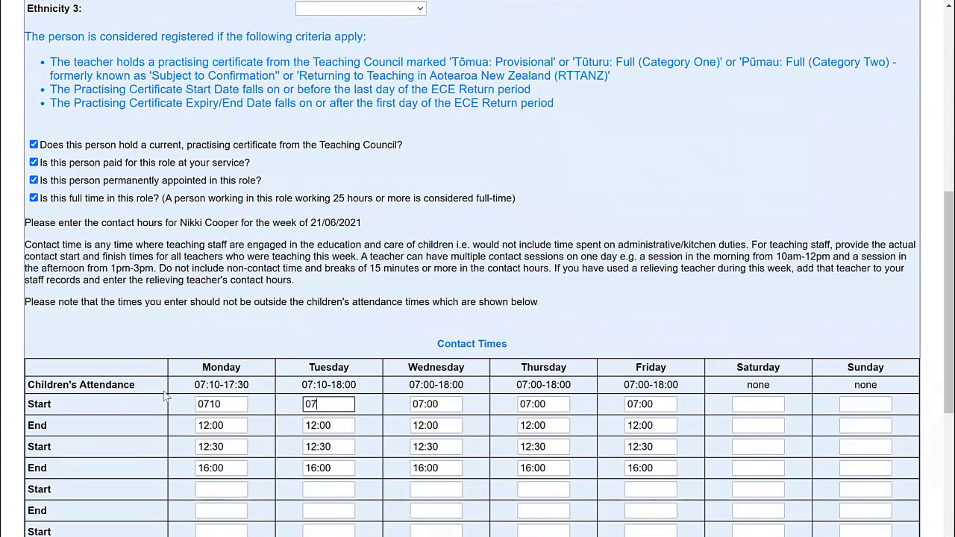
pyautogui.press('Tab')
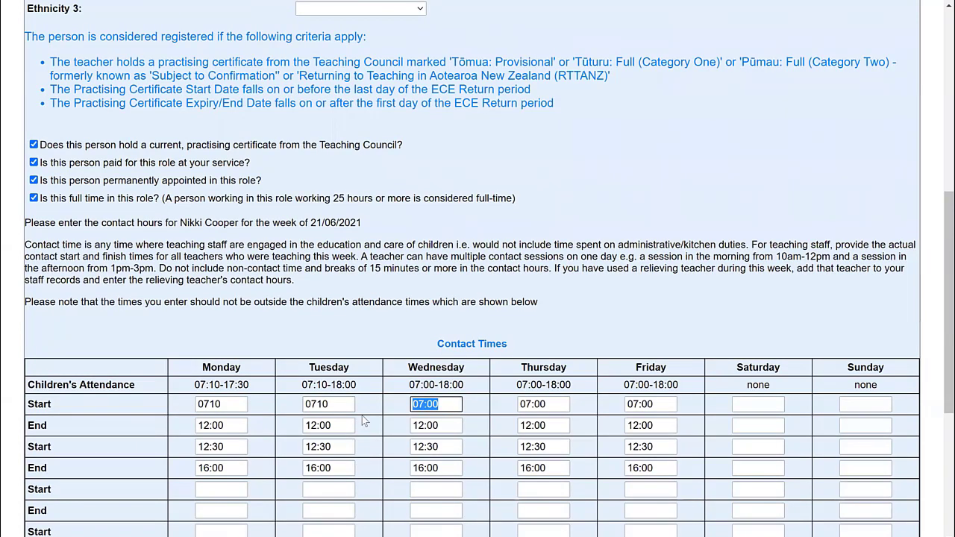
# - Enter 43 hours worked in the return week, choose the 61-65 years old age band, and save this teacher's details
pyautogui.scroll(-4, 487, 416)
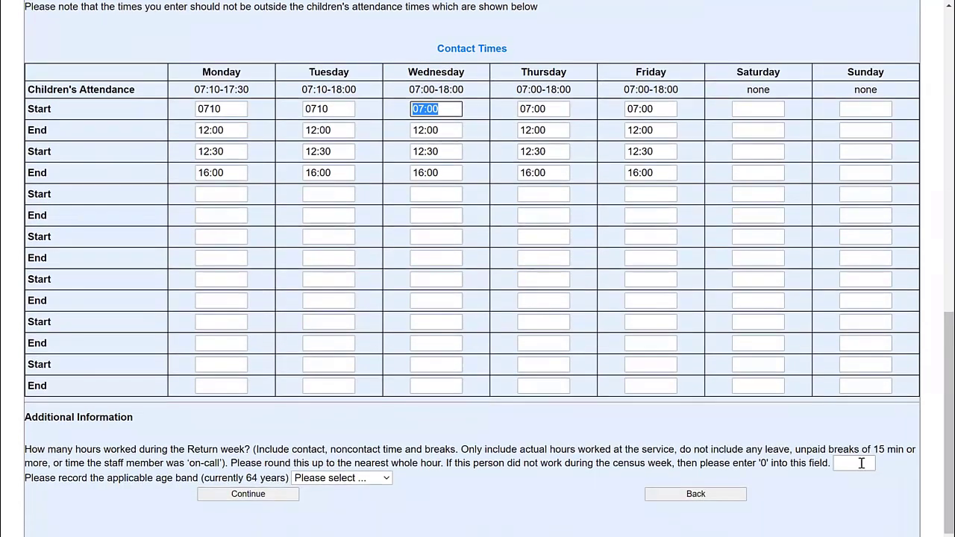
pyautogui.click(858, 463)
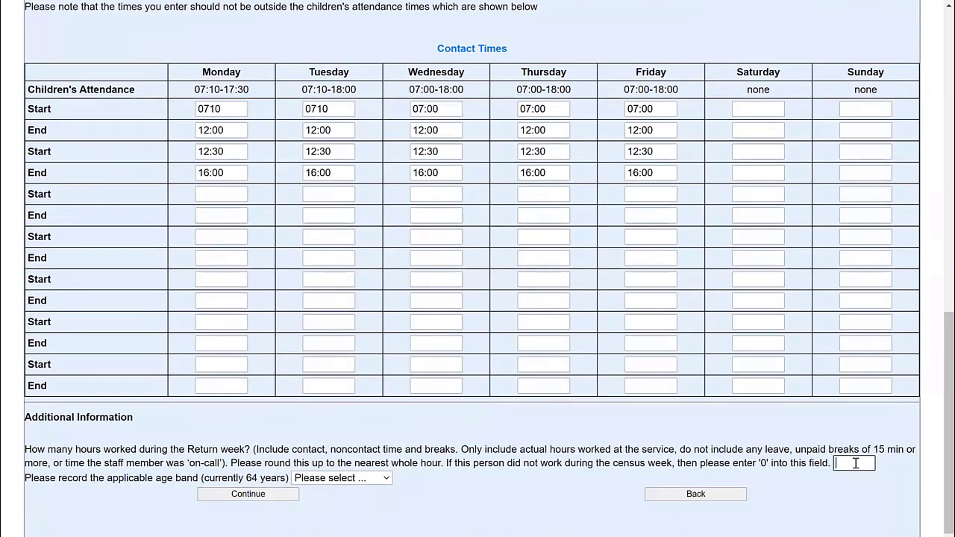
pyautogui.write('43')
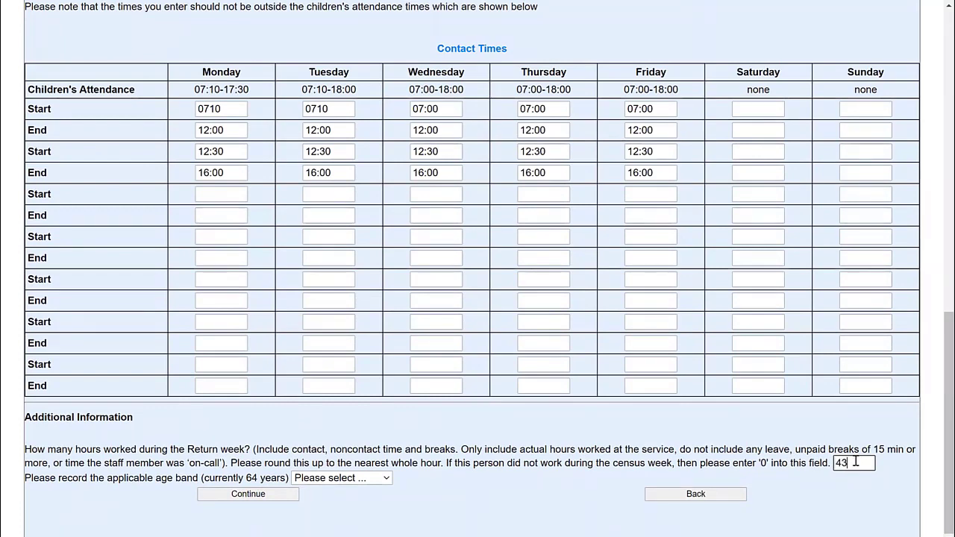
pyautogui.click(356, 478)
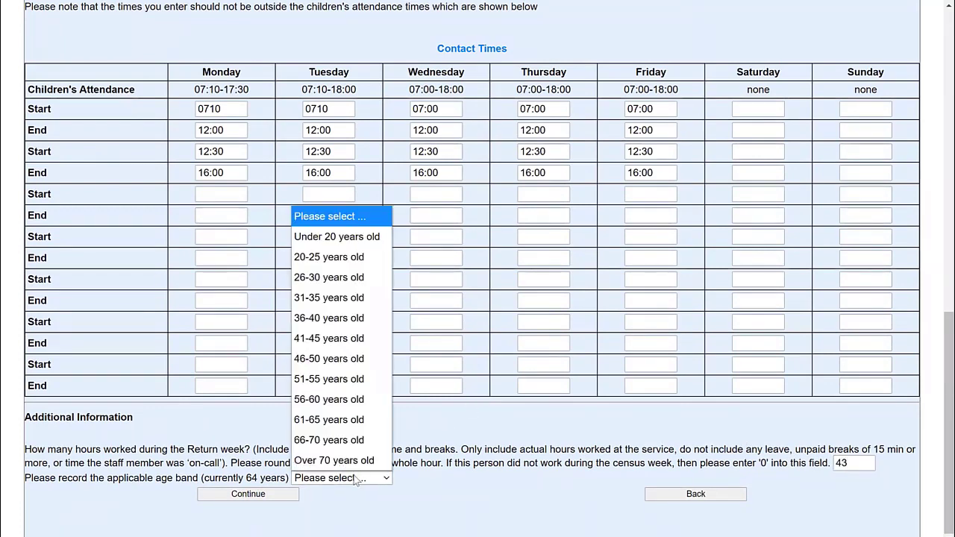
pyautogui.click(339, 420)
pyautogui.click(291, 494)
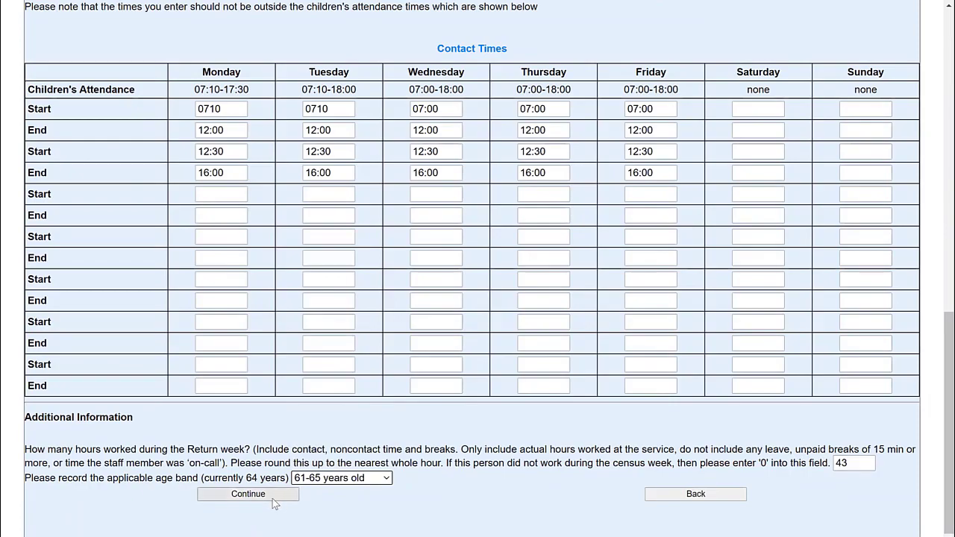
# - Exclude the eighth and ninth staff members in the Staff Data list from the return
pyautogui.scroll(-2, 422, 449)
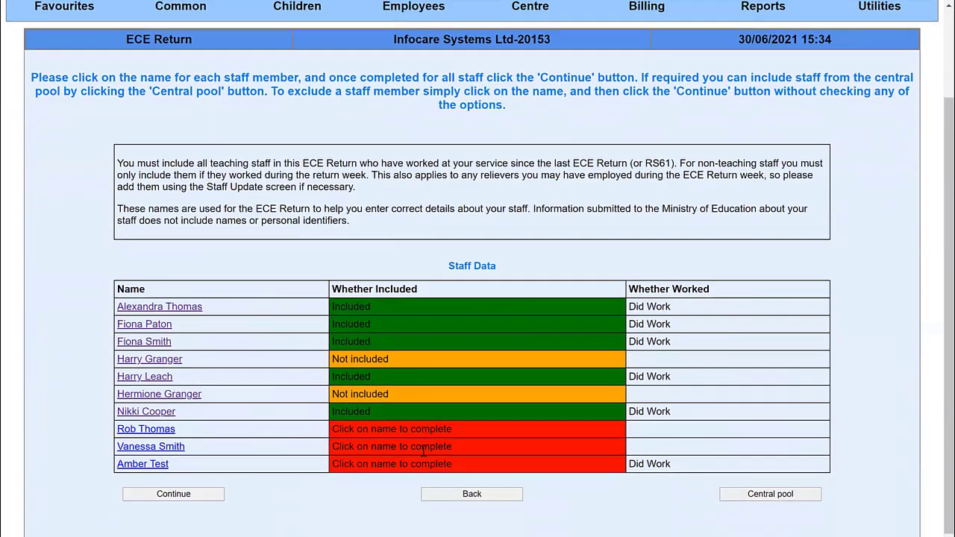
pyautogui.click(152, 430)
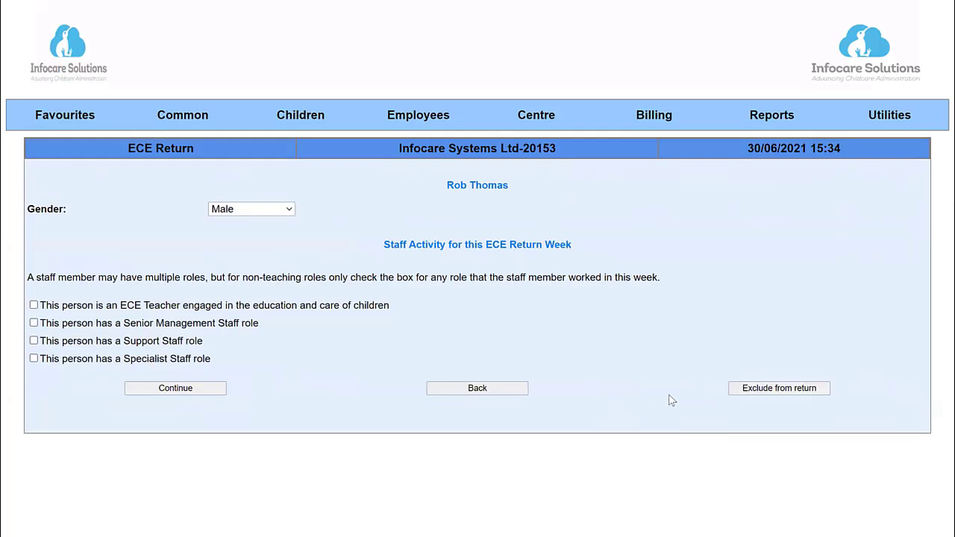
pyautogui.click(522, 388)
pyautogui.click(153, 448)
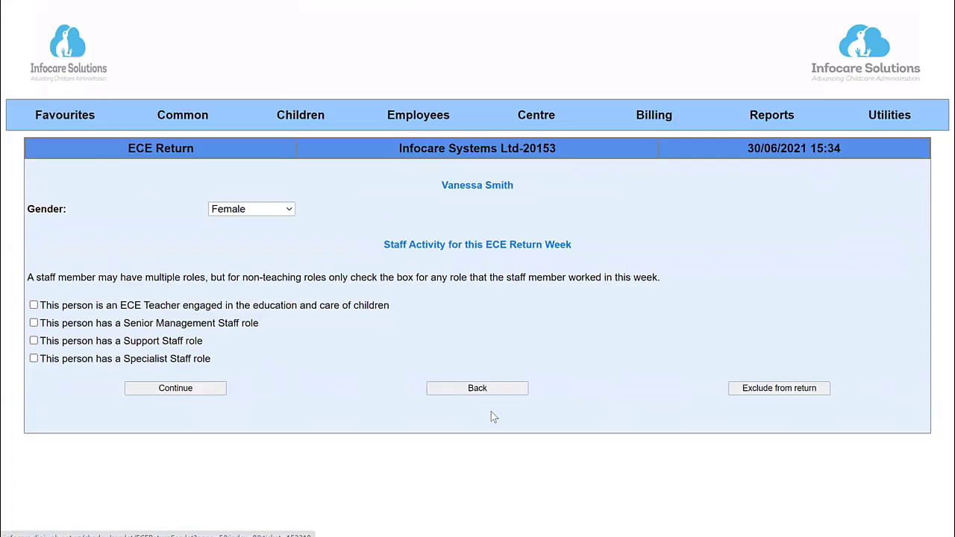
pyautogui.click(752, 392)
# - Open the last staff member in the Staff Data list and assign only the Support Staff role
pyautogui.scroll(-2, 568, 397)
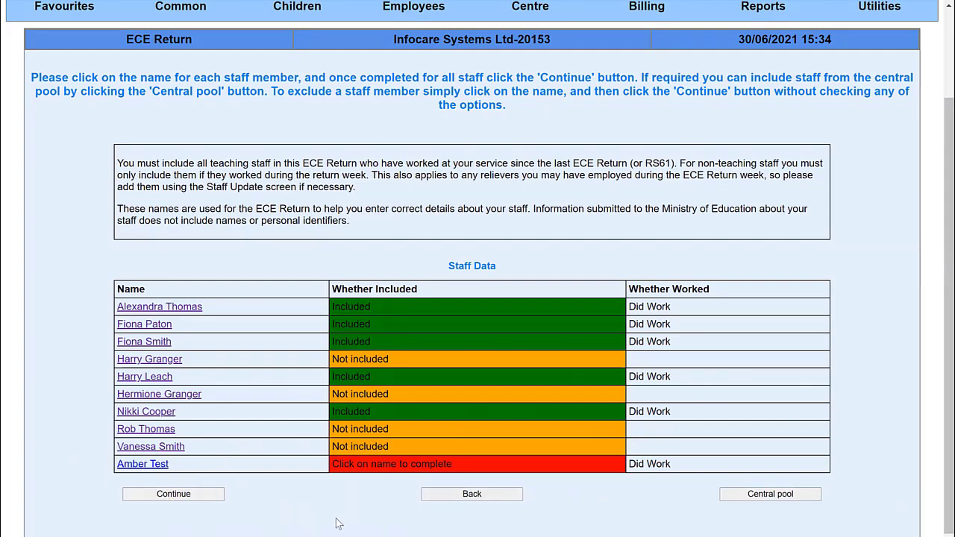
pyautogui.click(133, 465)
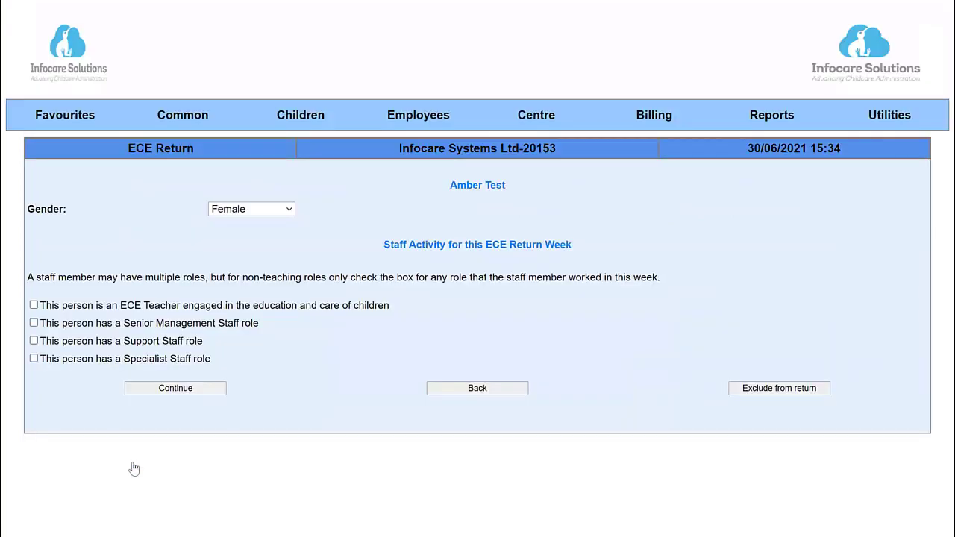
pyautogui.click(34, 340)
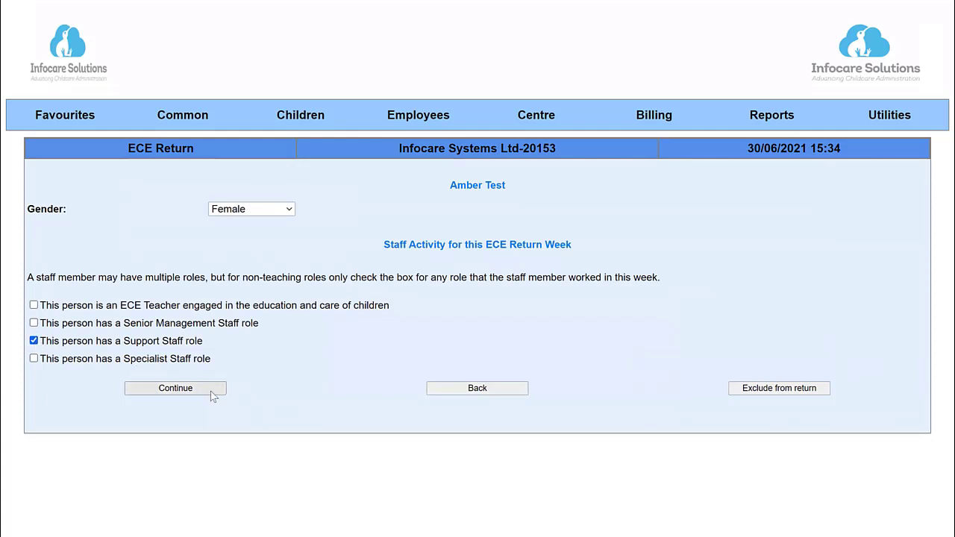
pyautogui.click(176, 388)
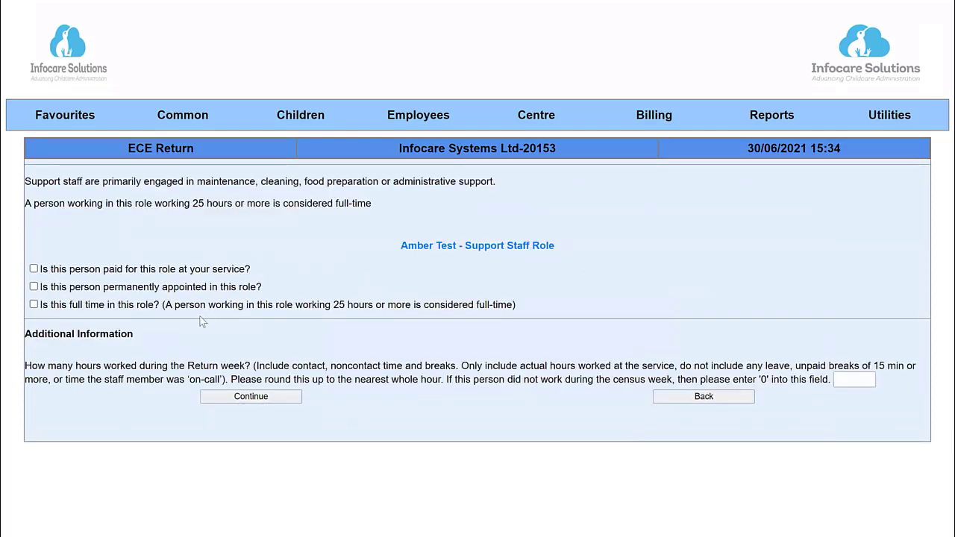
# - Mark this support staff member as paid for the role, fill in the hours worked in the return week, and save the details
pyautogui.click(33, 269)
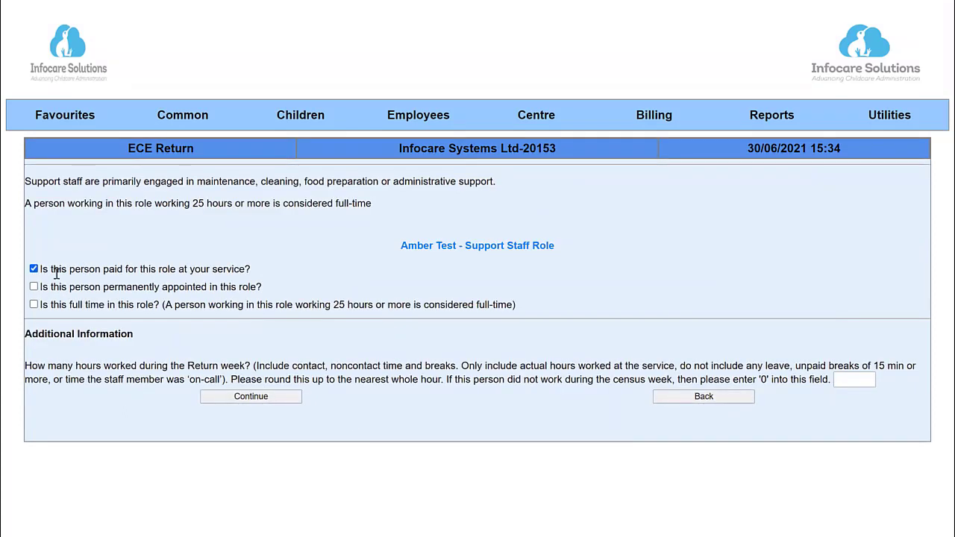
pyautogui.click(854, 379)
pyautogui.click(249, 397)
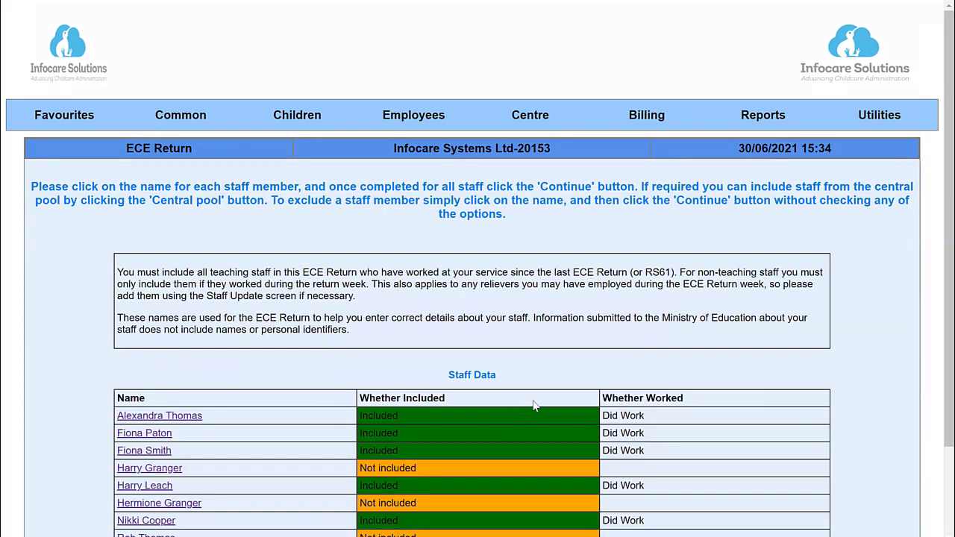
# - Add the Alfriston staff member preselected in the central pool to this ECE Return
pyautogui.scroll(-3, 590, 325)
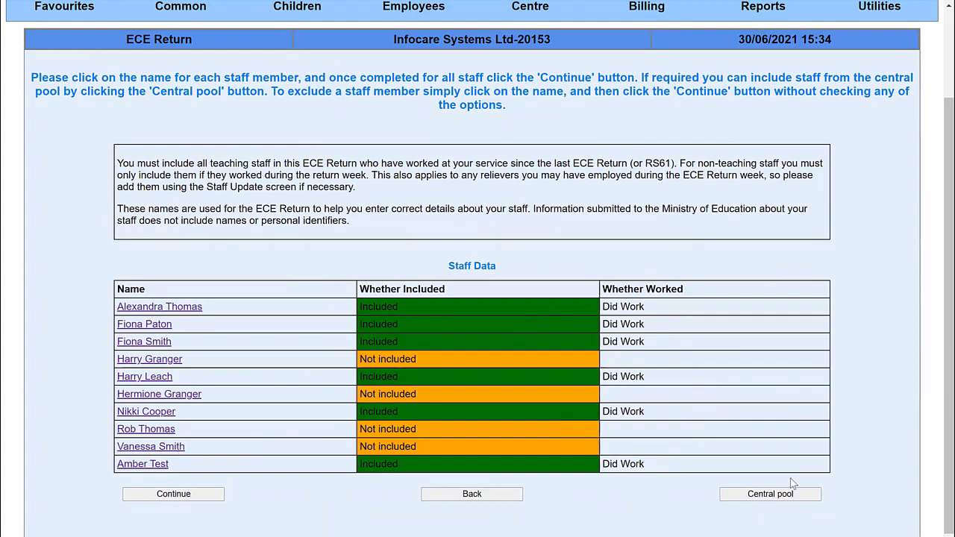
pyautogui.click(782, 503)
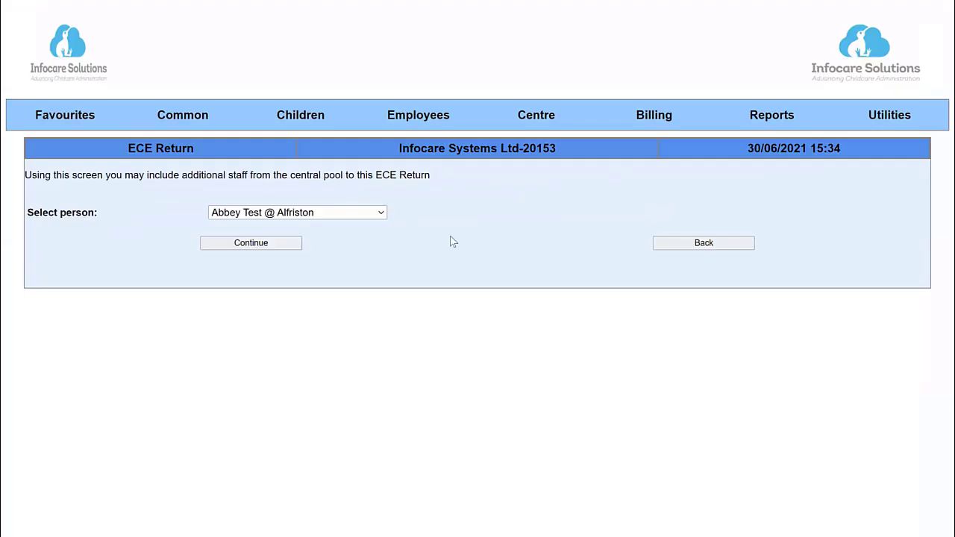
pyautogui.click(322, 215)
pyautogui.click(256, 225)
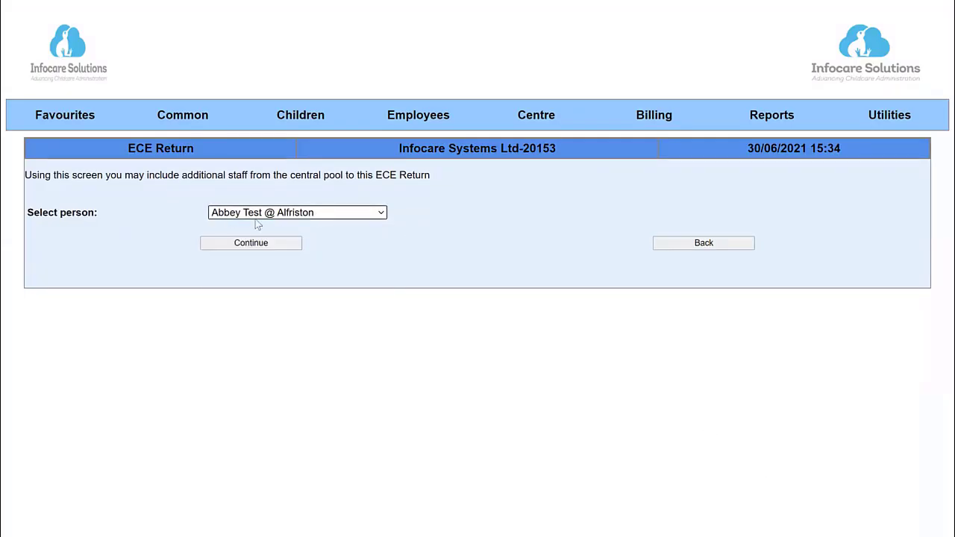
pyautogui.click(251, 243)
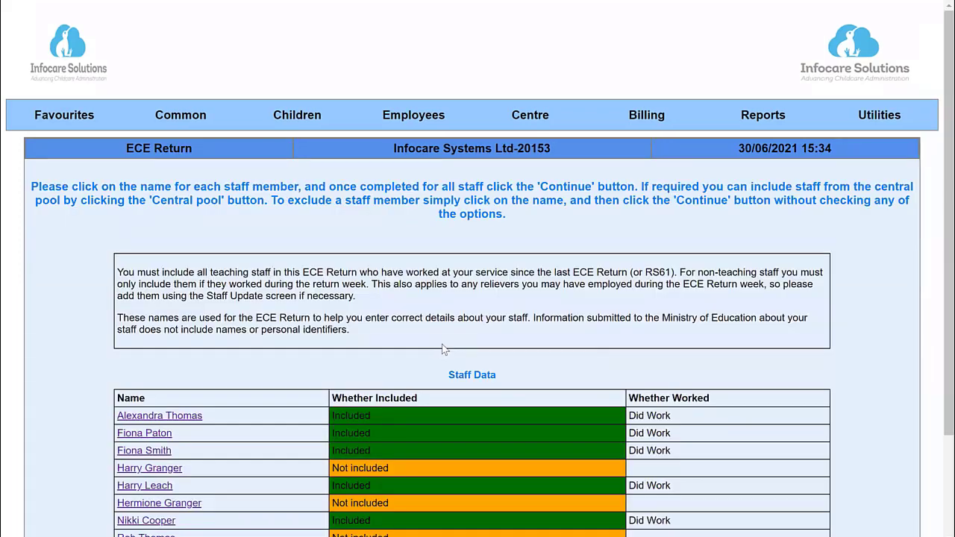
# - Open the staff member newly added to the end of the Staff Data list and assign only the Support Staff role
pyautogui.scroll(-2, 441, 347)
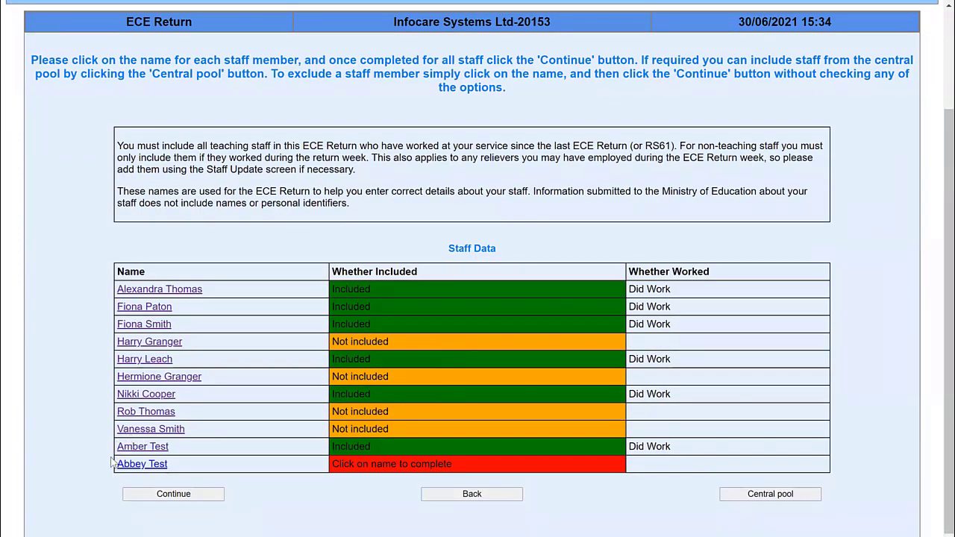
pyautogui.click(158, 465)
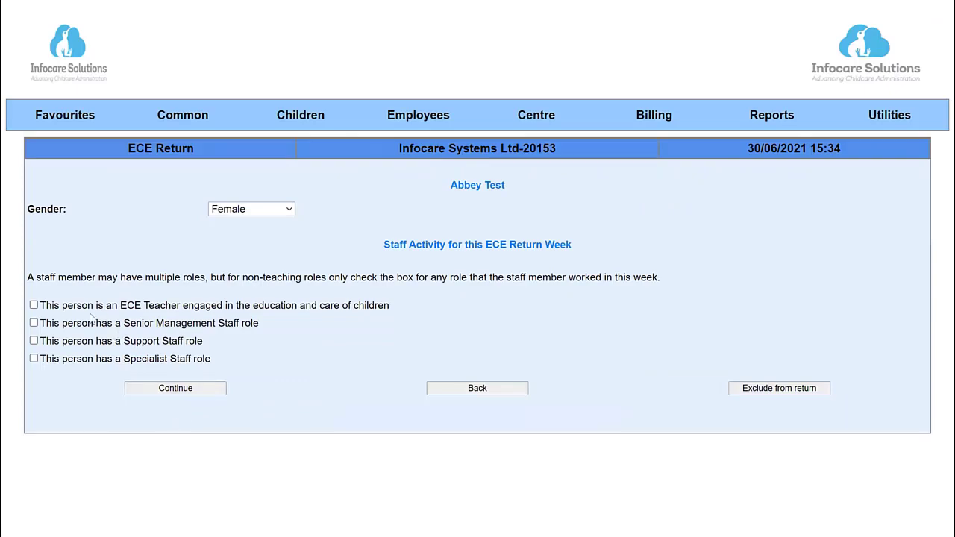
pyautogui.click(33, 340)
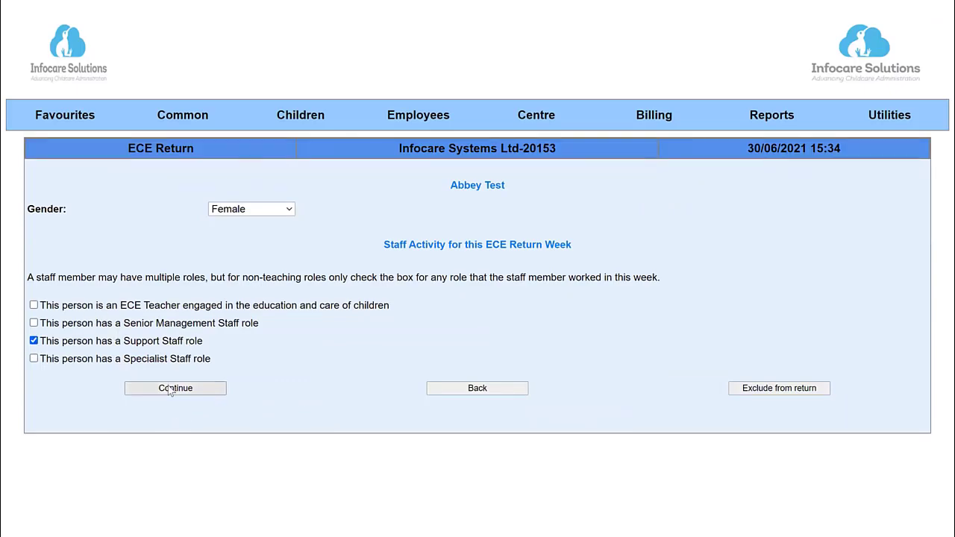
pyautogui.click(170, 390)
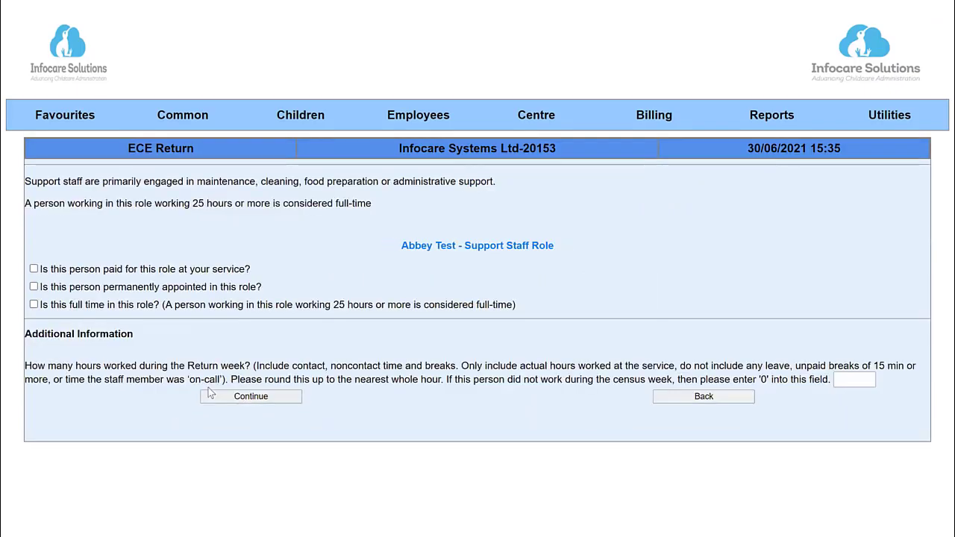
# - Mark this support staff member as paid for the role, enter 10 hours worked in the return week, and save the details
pyautogui.click(33, 270)
pyautogui.click(852, 381)
pyautogui.write('10')
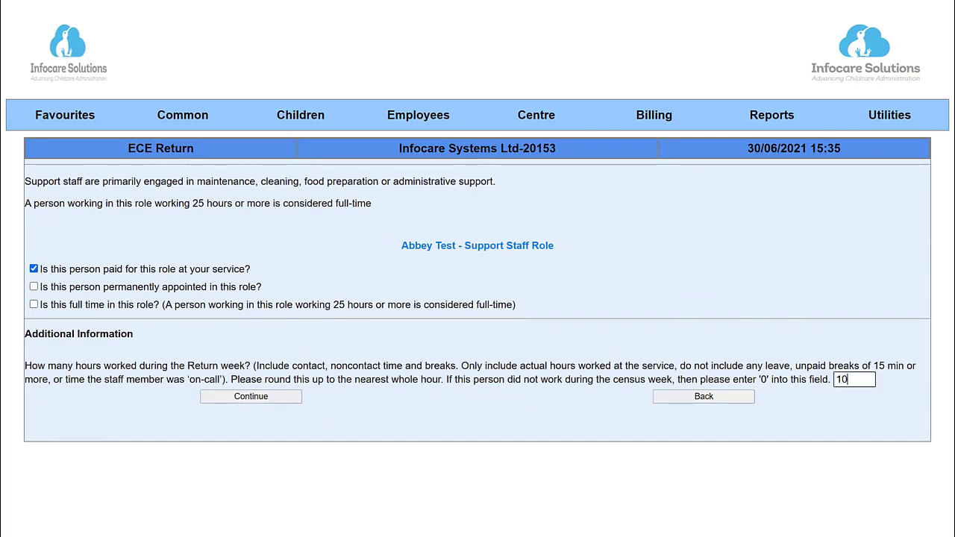
pyautogui.click(257, 400)
# - Finish the Staff Data list and submit the ECE Return, confirming that all its data is correct
pyautogui.scroll(-1, 633, 433)
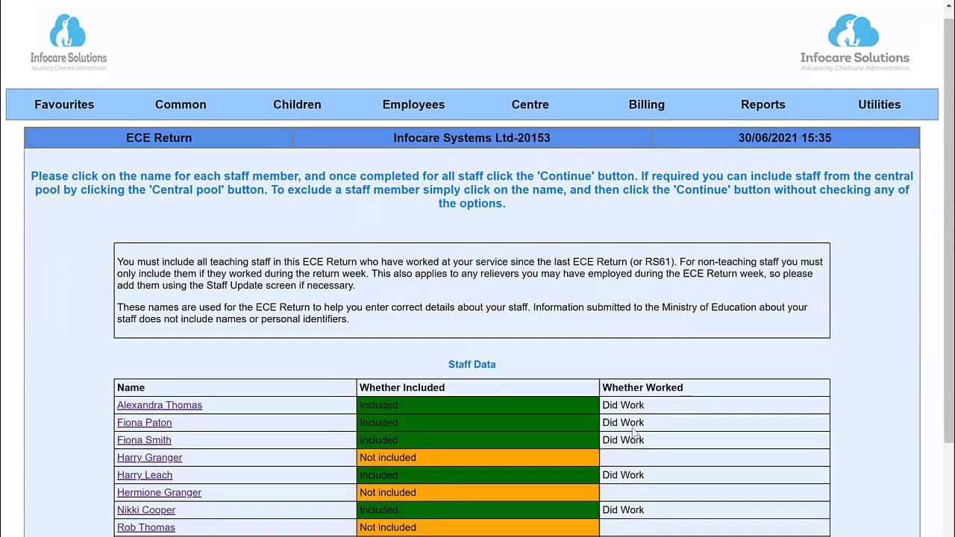
pyautogui.scroll(-2, 633, 434)
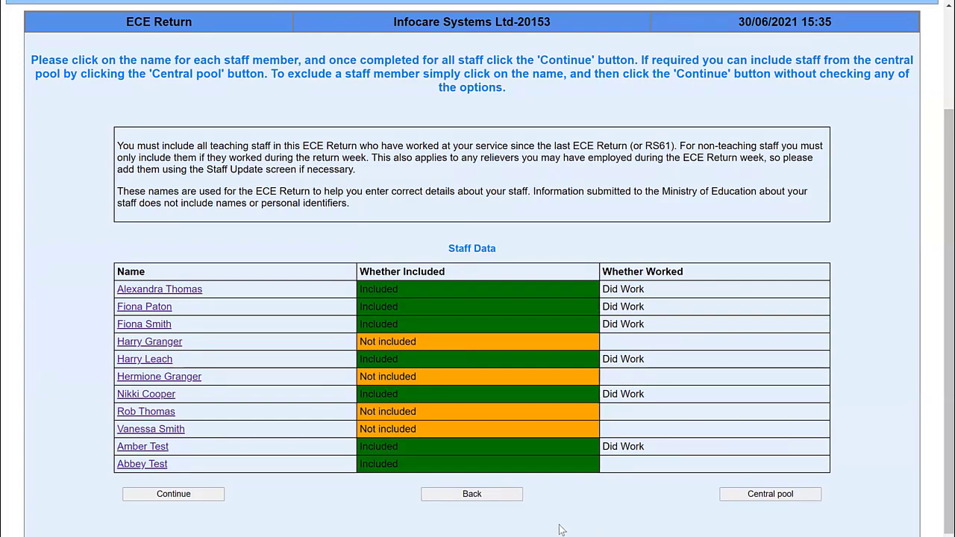
pyautogui.click(173, 496)
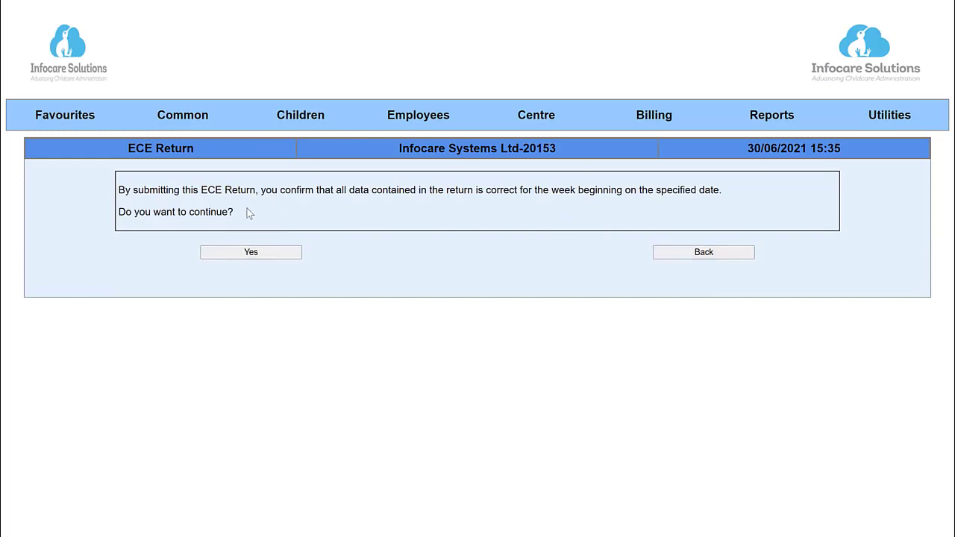
pyautogui.click(247, 258)
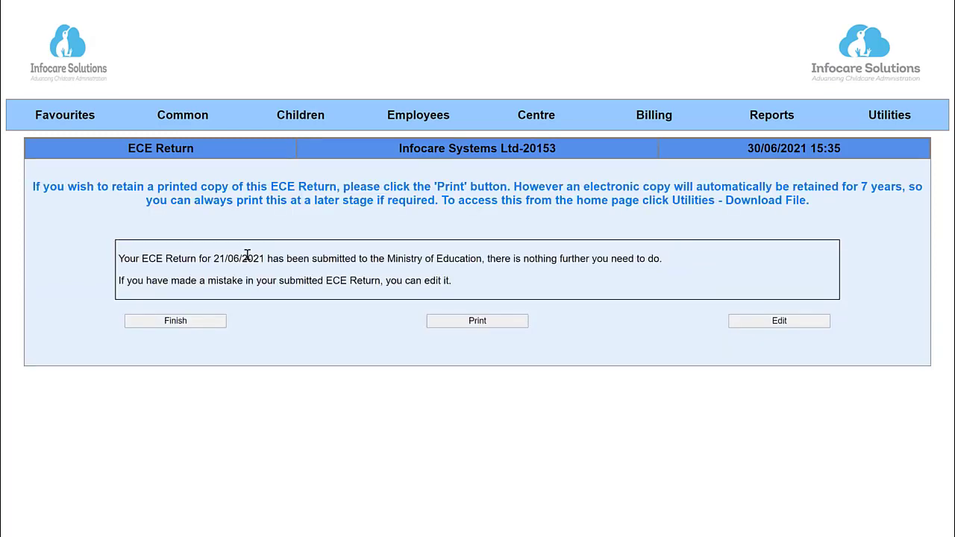
# - Request a printed copy of the submitted ECE Return and open the File Download list at the stored ECE Return files
pyautogui.click(469, 323)
pyautogui.click(881, 112)
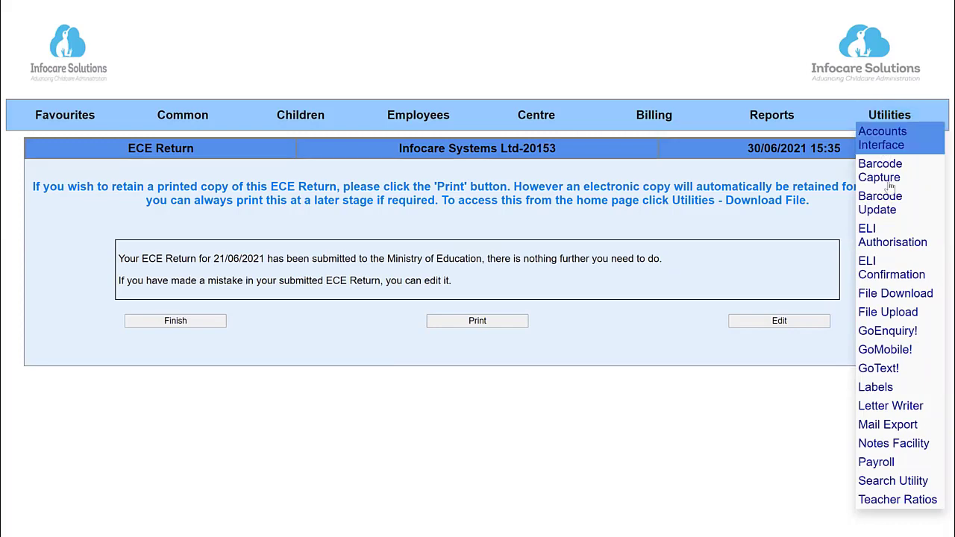
pyautogui.click(894, 293)
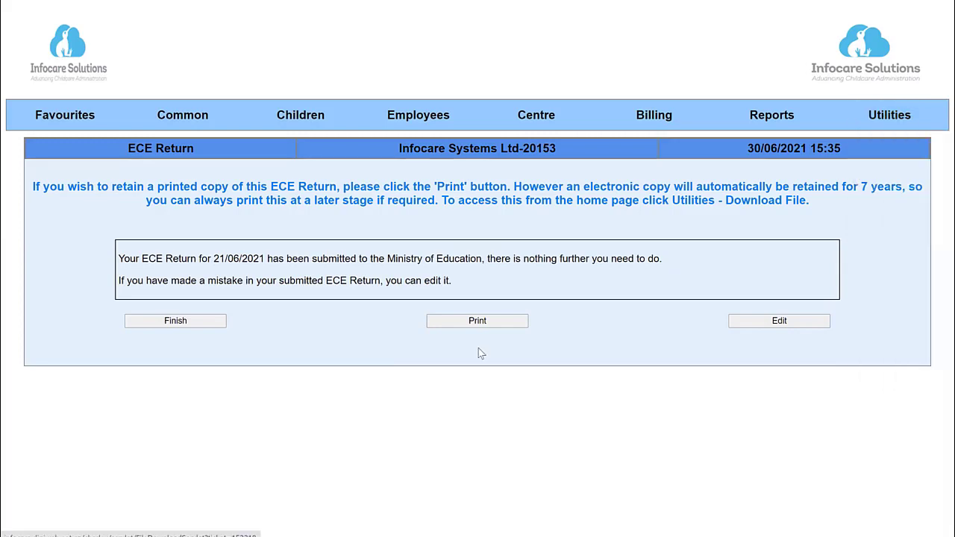
pyautogui.scroll(-3, 399, 354)
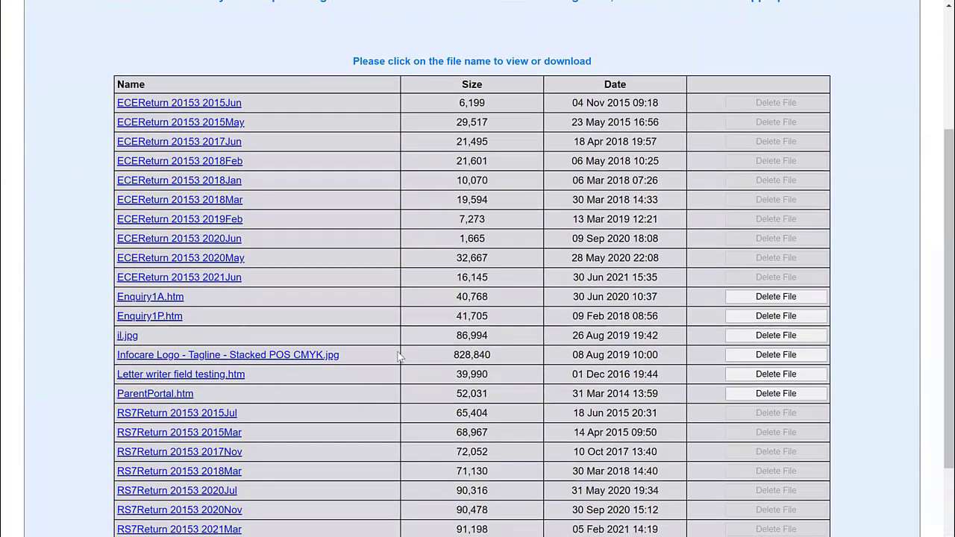